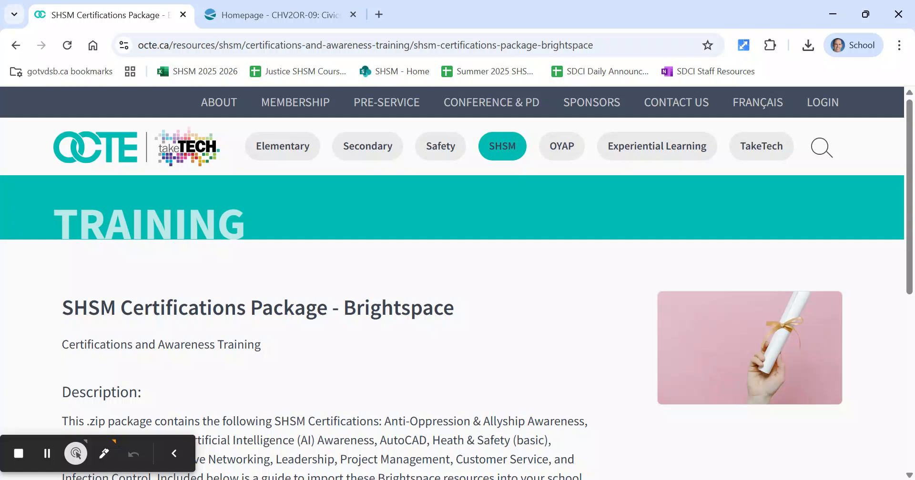
# Step: Download the SHSM Certification .zip file linked under Links to Resources on the OCTE certifications page
pyautogui.scroll(-6, 537, 422)
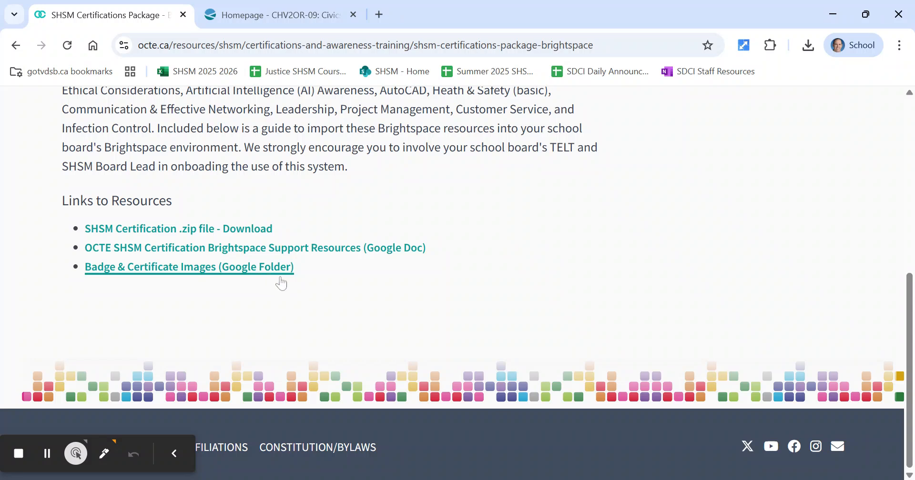
pyautogui.click(255, 232)
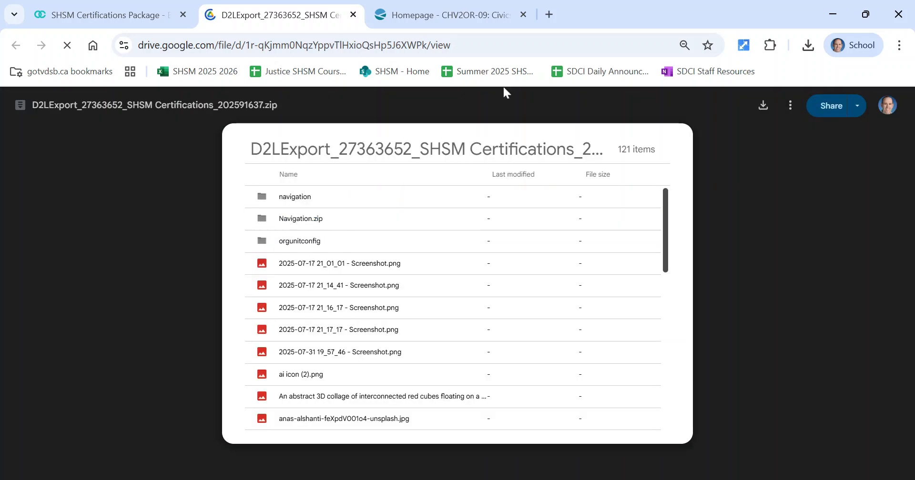
pyautogui.click(764, 106)
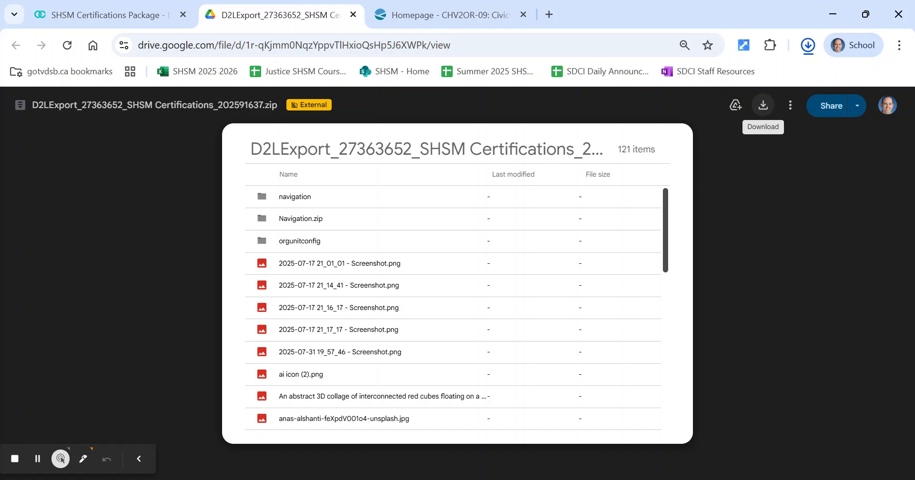
# Step: Switch to the Brightspace Civics course and open Import / Export / Copy Components in its course administration
pyautogui.click(461, 5)
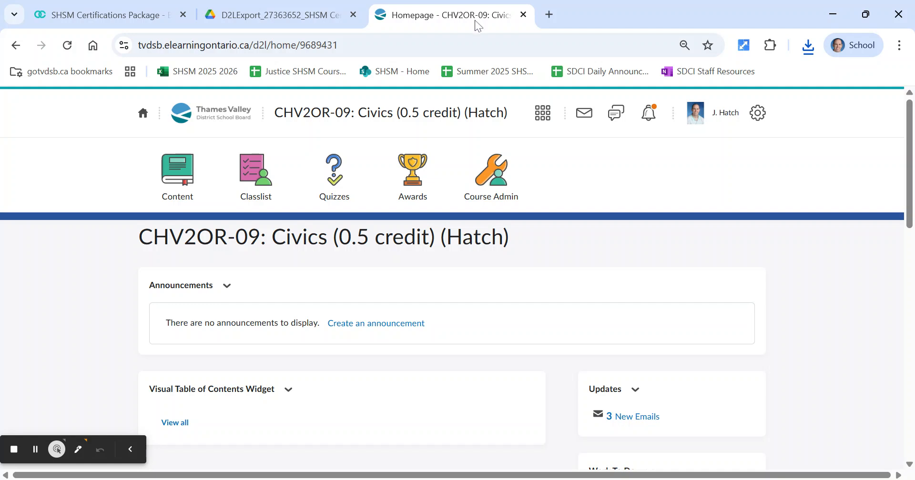
pyautogui.click(501, 181)
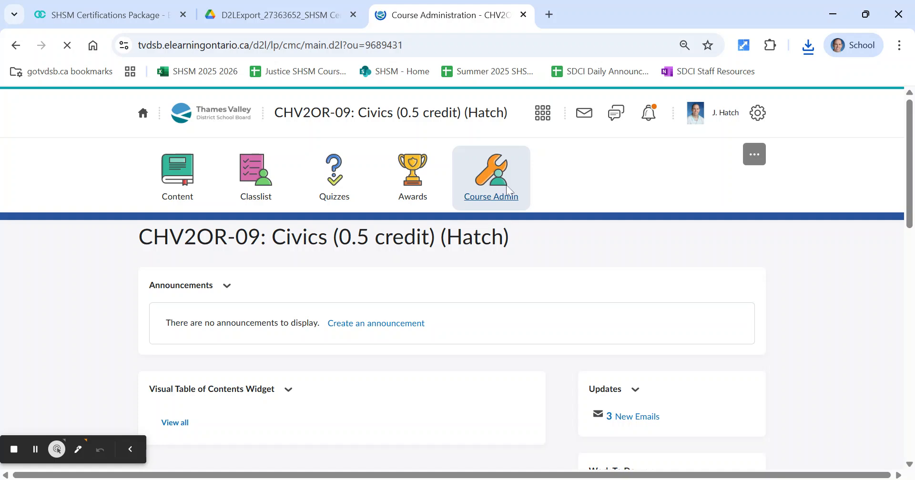
pyautogui.scroll(-5, 504, 190)
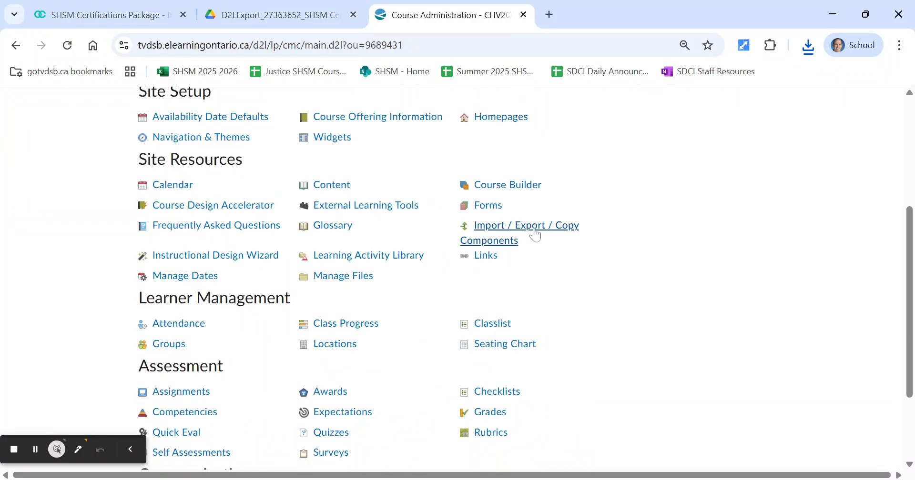
pyautogui.click(536, 234)
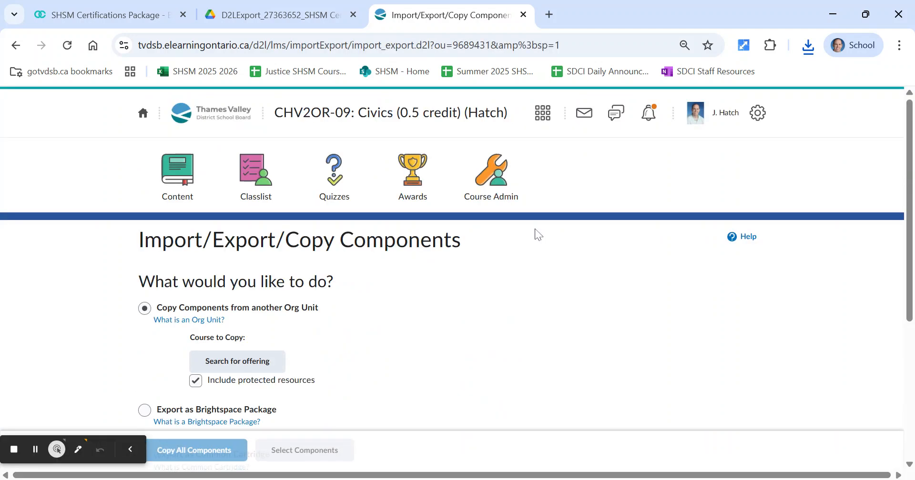
# Step: Import all components from a course package, uploading the downloaded D2LExport SHSM Certifications zip file
pyautogui.scroll(-5, 535, 233)
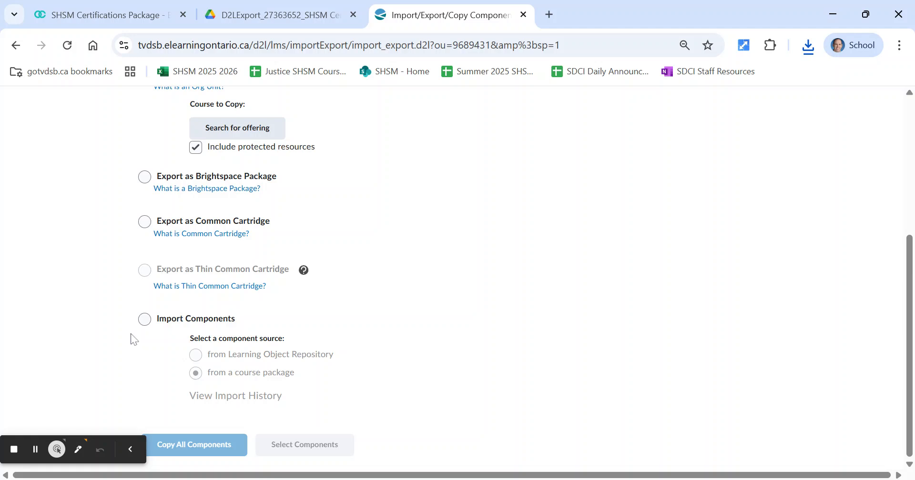
pyautogui.click(145, 319)
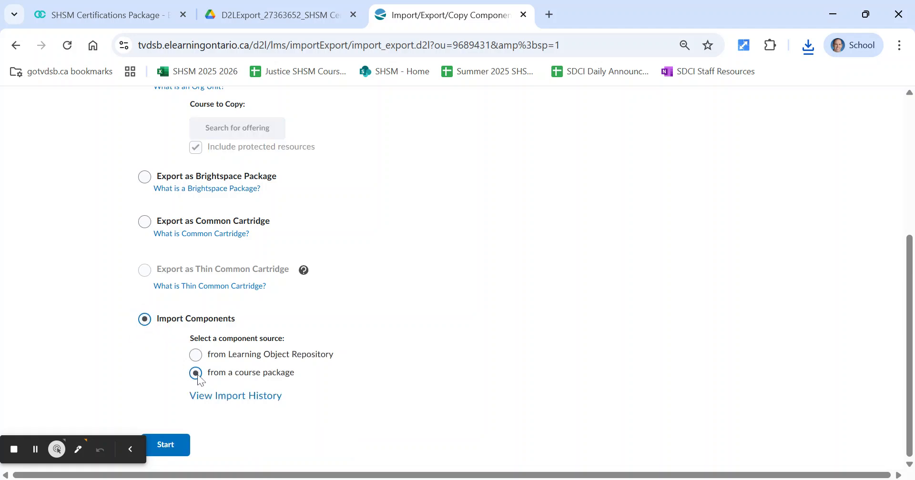
pyautogui.click(172, 447)
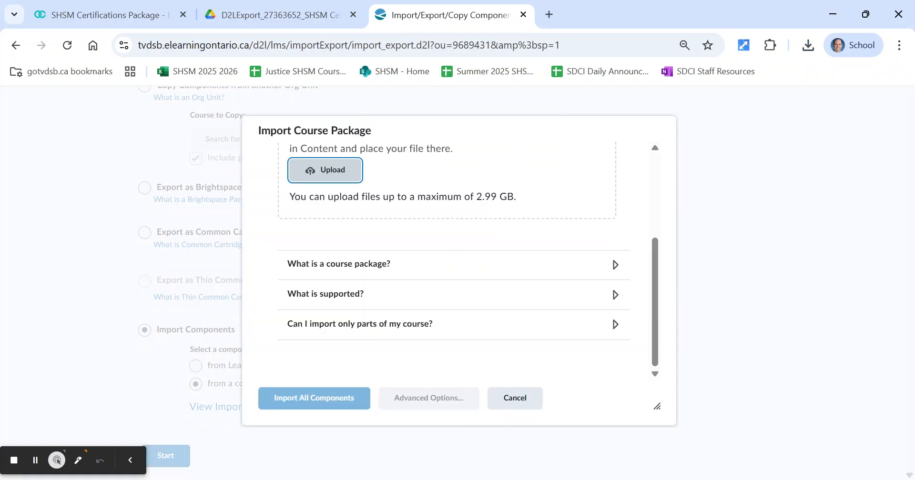
pyautogui.click(341, 179)
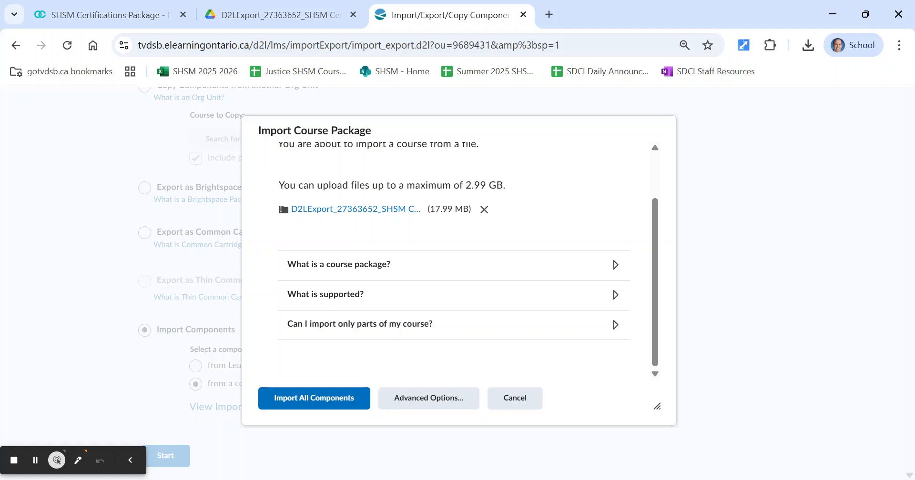
pyautogui.click(328, 402)
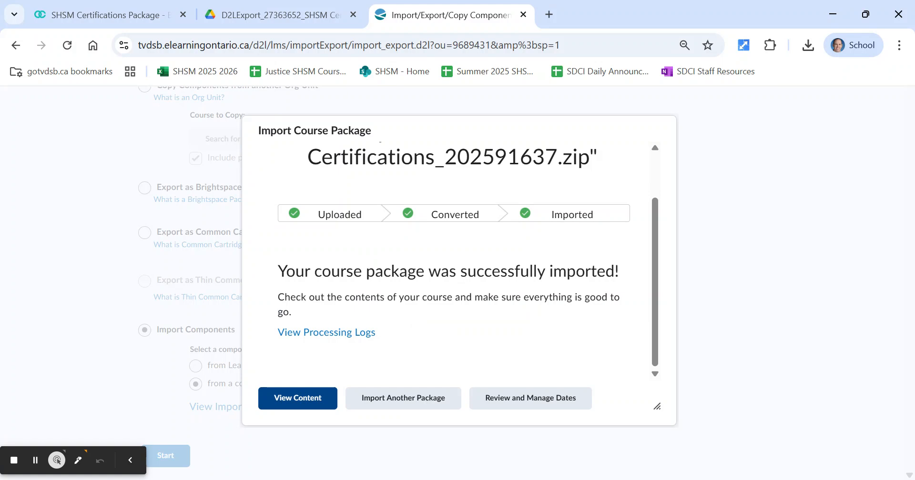
# Step: View the imported content, expand the OCTE SHSM Certifications unit, and review the SHSM - AI Awareness page through its quiz section
pyautogui.click(328, 405)
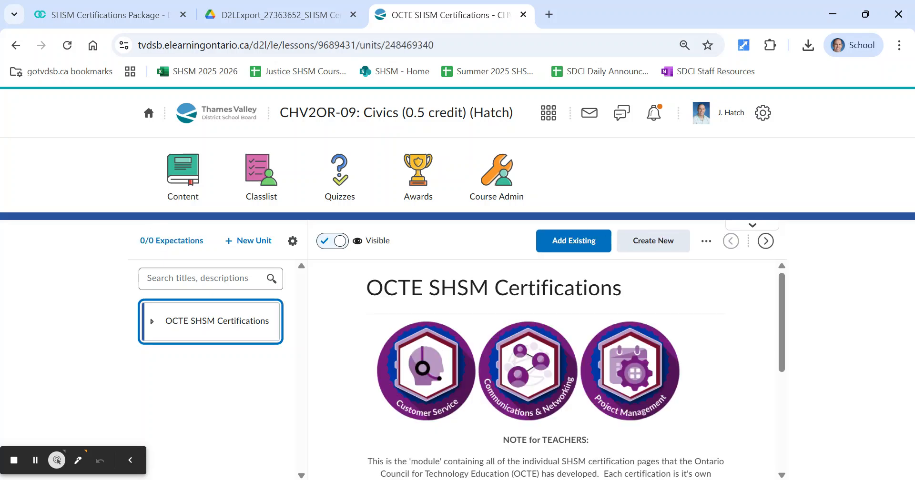
pyautogui.click(219, 324)
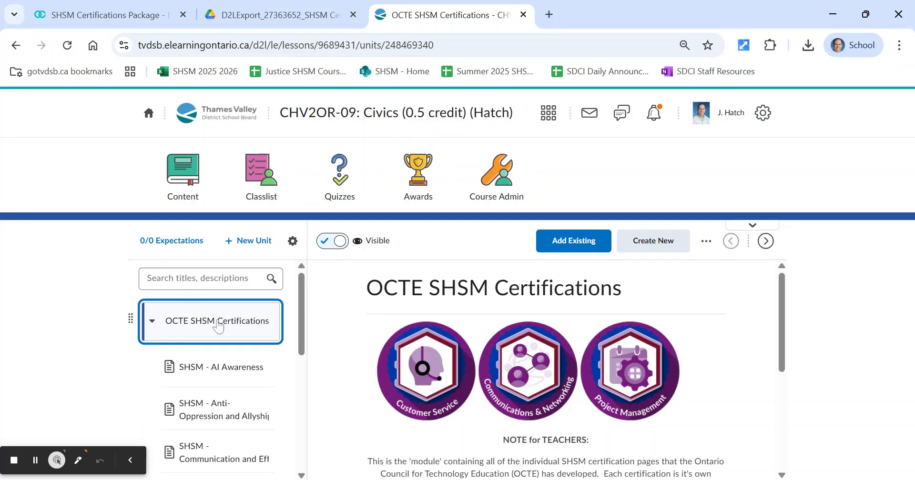
pyautogui.click(229, 380)
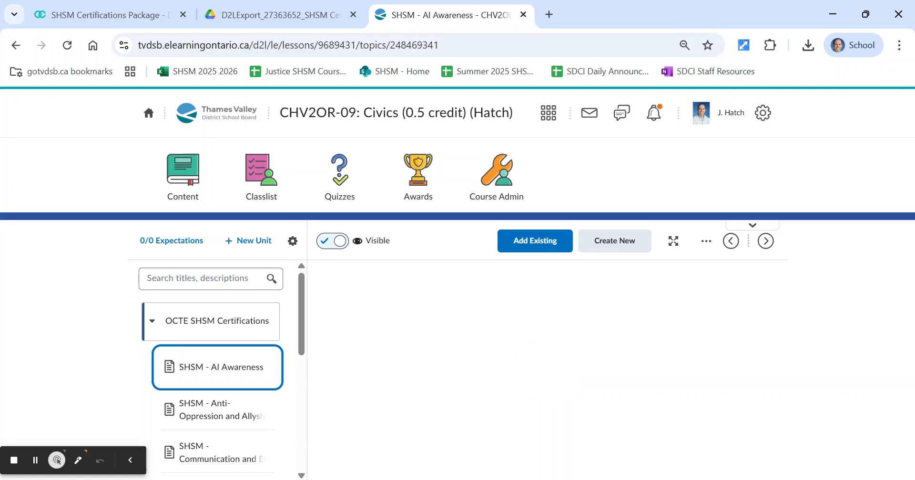
pyautogui.scroll(-2, 460, 389)
pyautogui.scroll(-5, 460, 391)
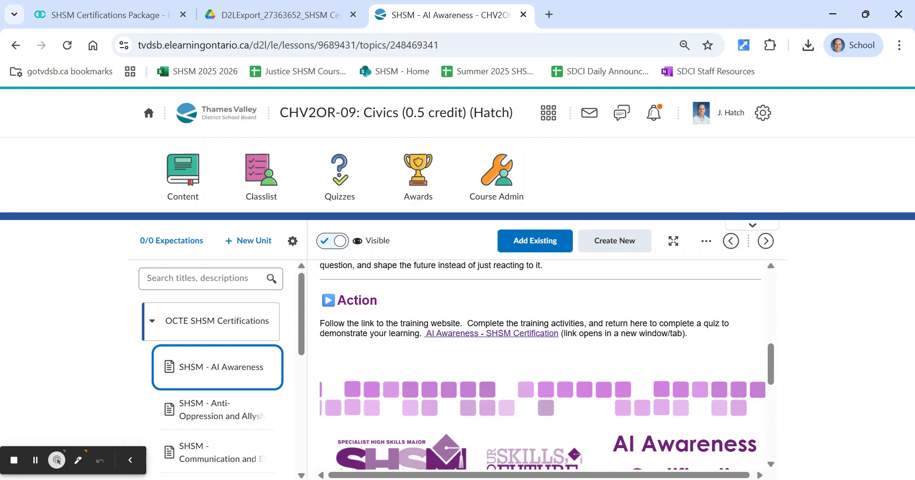
pyautogui.scroll(-6, 479, 356)
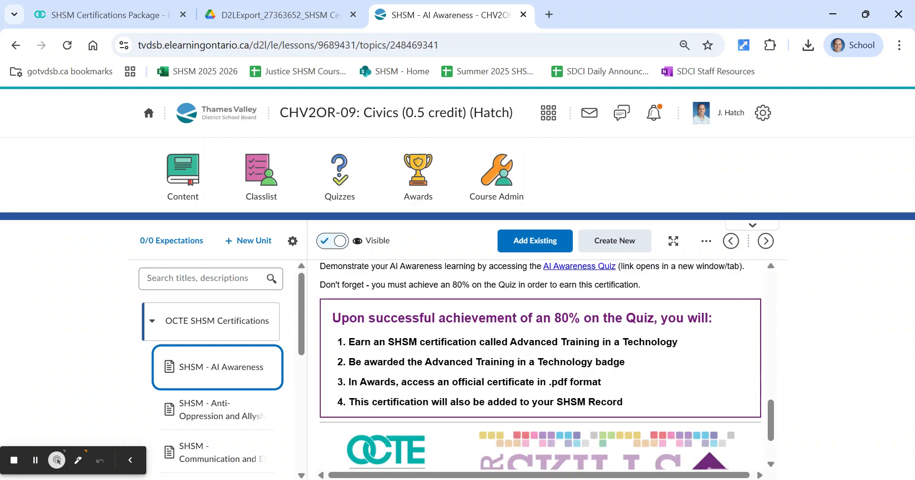
pyautogui.scroll(2, 555, 291)
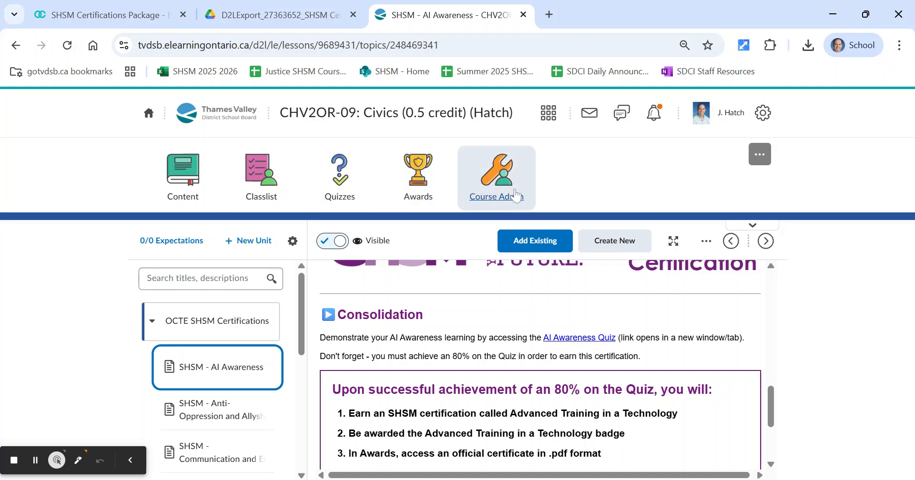
# Step: Open the course navbar for editing, review its links and the list of addable links without adding any, and save and close it
pyautogui.click(760, 158)
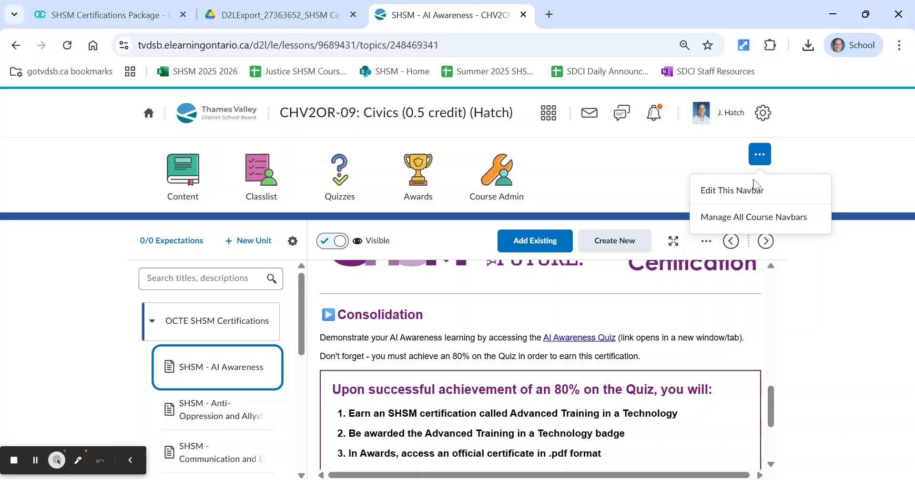
pyautogui.click(757, 195)
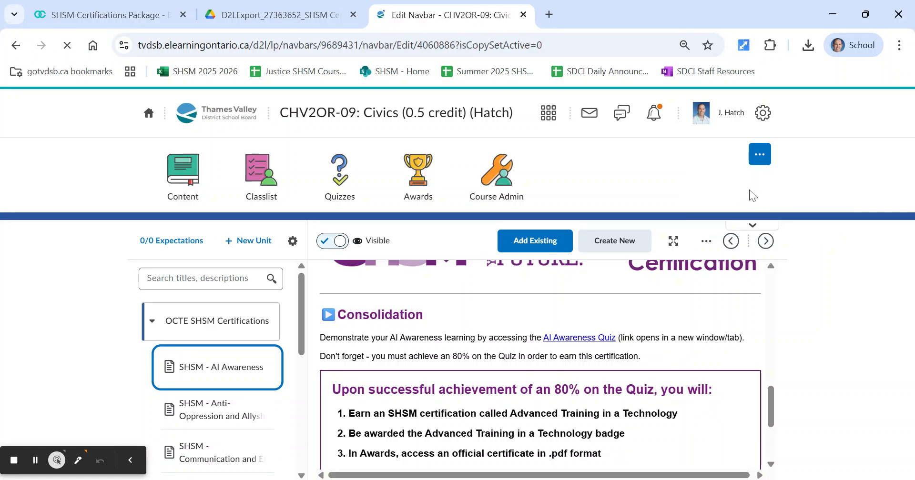
pyautogui.scroll(-3, 628, 261)
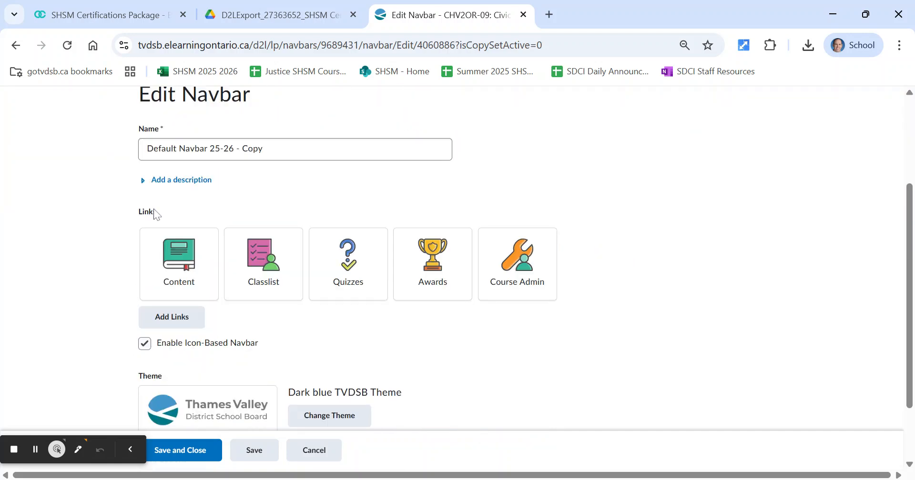
pyautogui.click(189, 328)
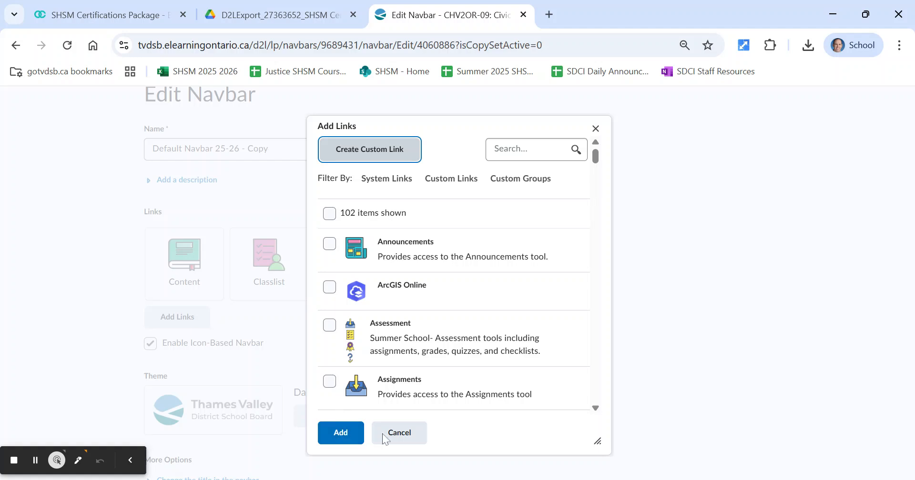
pyautogui.click(399, 433)
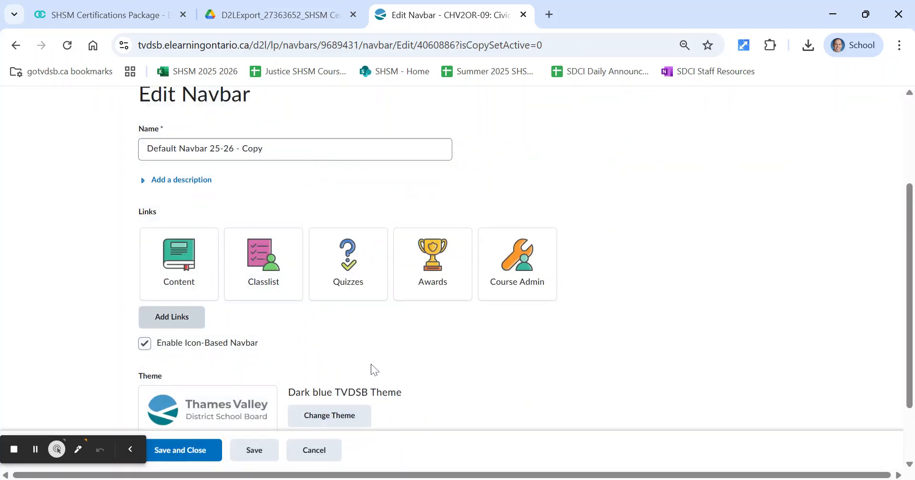
pyautogui.moveTo(291, 256)
pyautogui.click(210, 451)
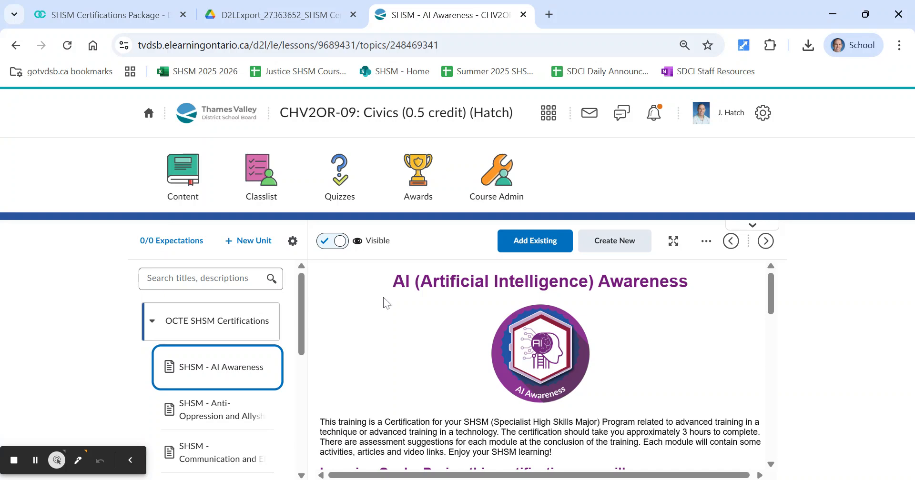
# Step: Download the Ethical Considerations badge image and the OCTE SHSM certificate PDF from the OCTE page's Badge & Certificate Images Google folder
pyautogui.click(131, 20)
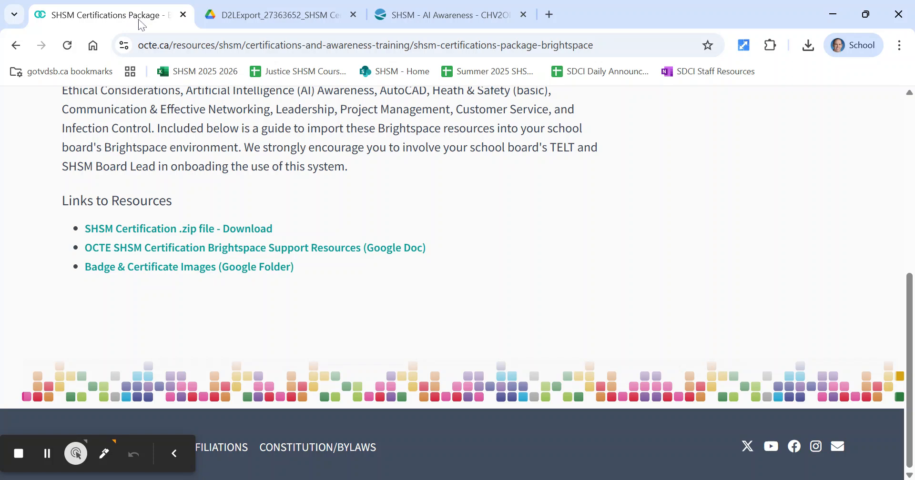
pyautogui.click(256, 269)
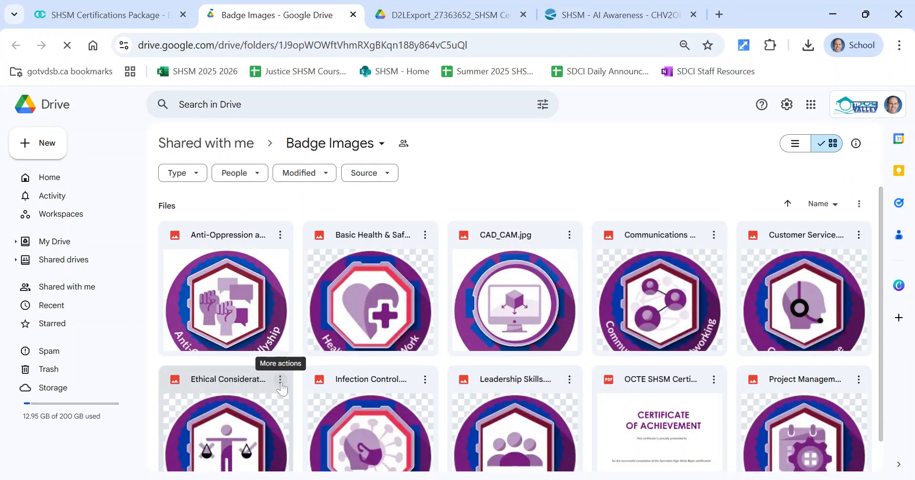
pyautogui.click(283, 388)
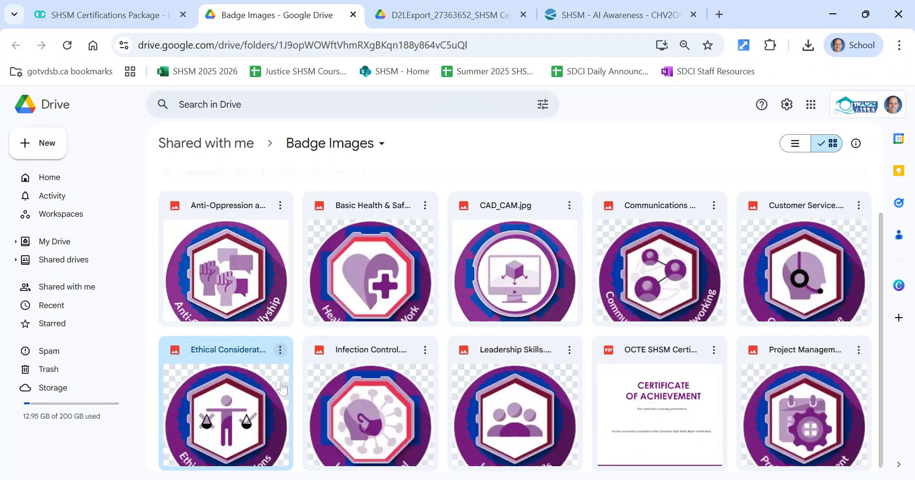
pyautogui.click(280, 353)
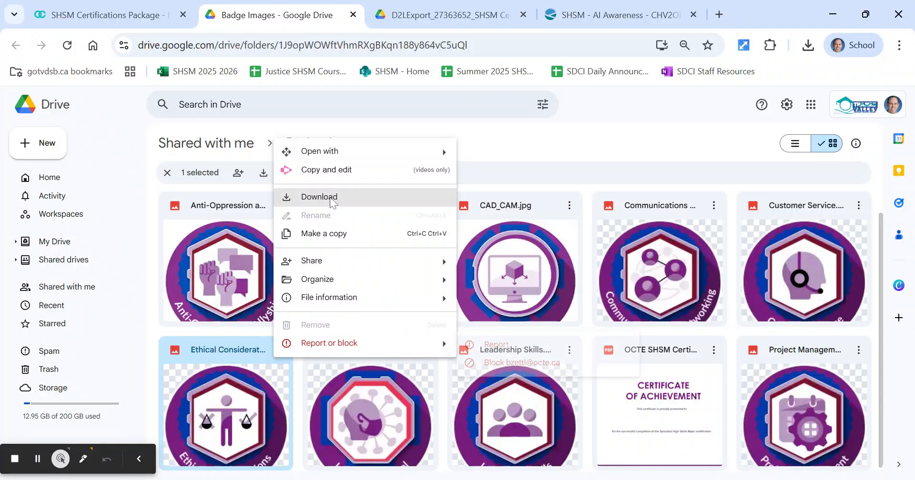
pyautogui.click(329, 198)
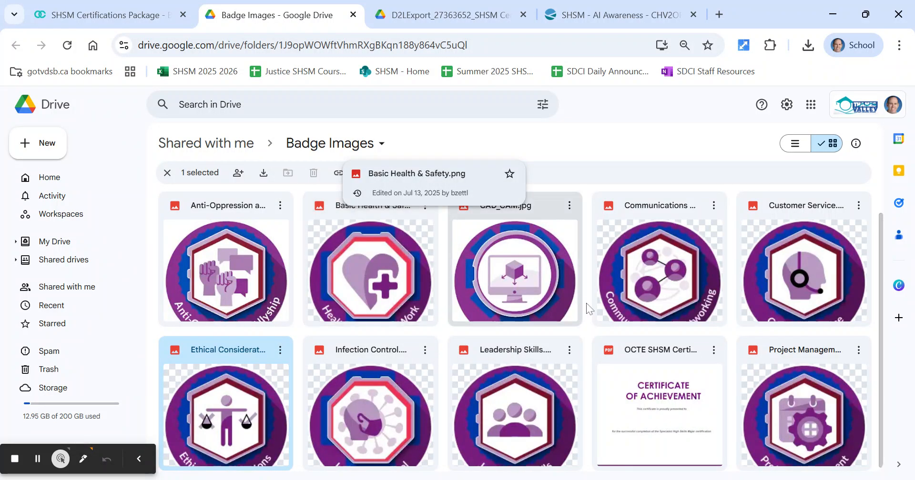
pyautogui.click(714, 352)
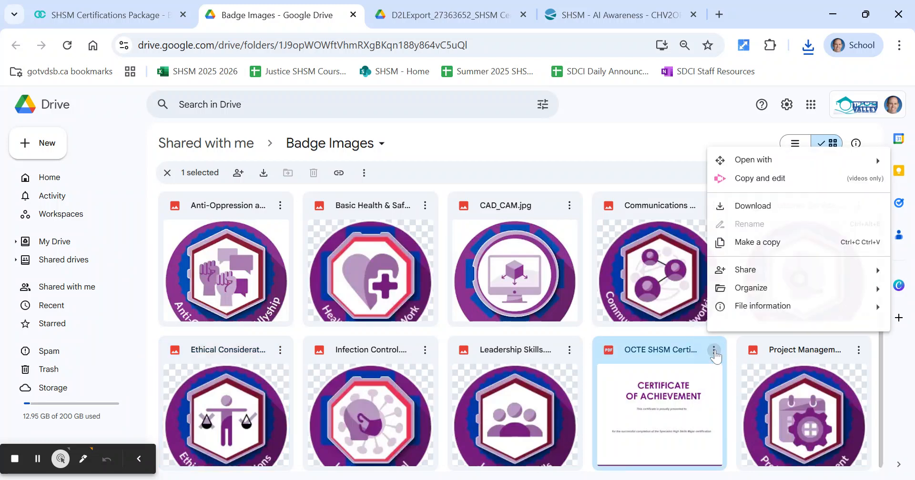
pyautogui.click(744, 199)
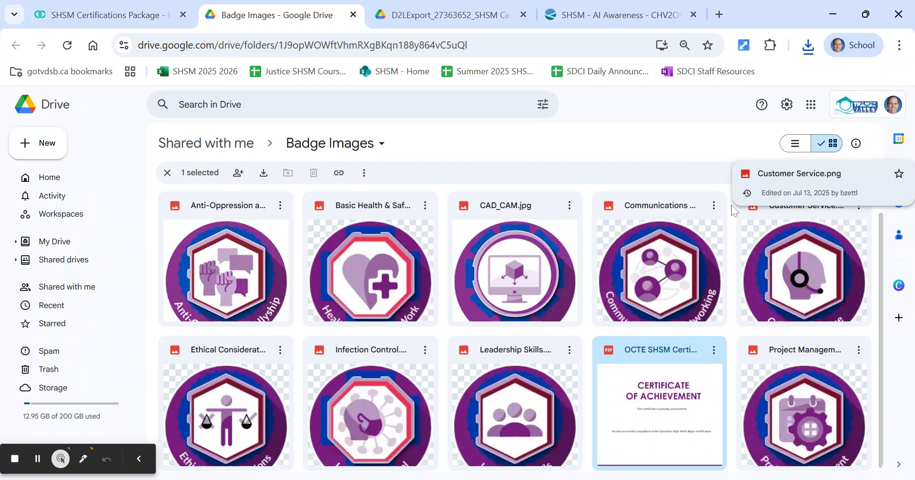
# Step: Switch to the Brightspace course, start creating a new award in its Course Awards, and check the OCTE page's support resources link
pyautogui.click(620, 5)
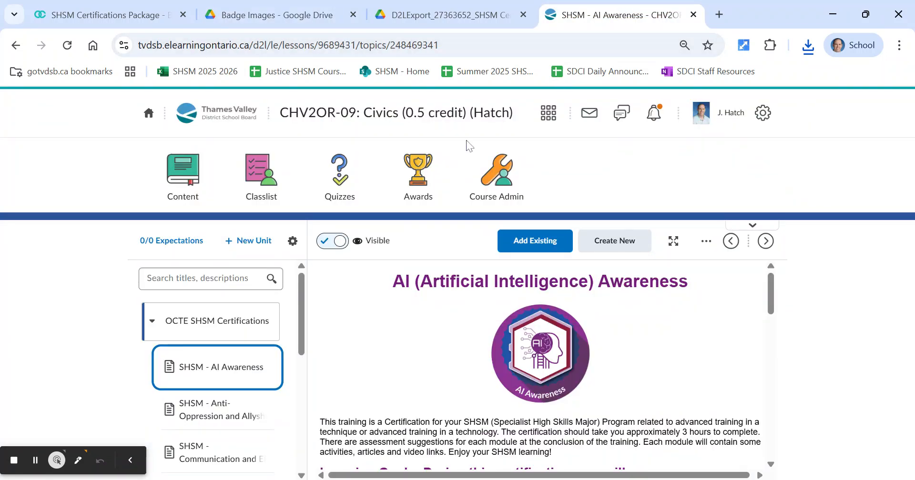
pyautogui.click(425, 181)
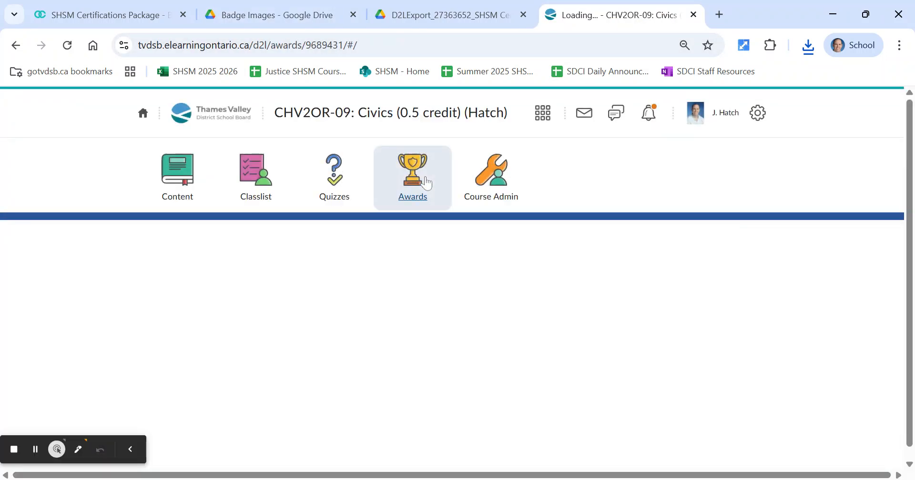
pyautogui.click(258, 240)
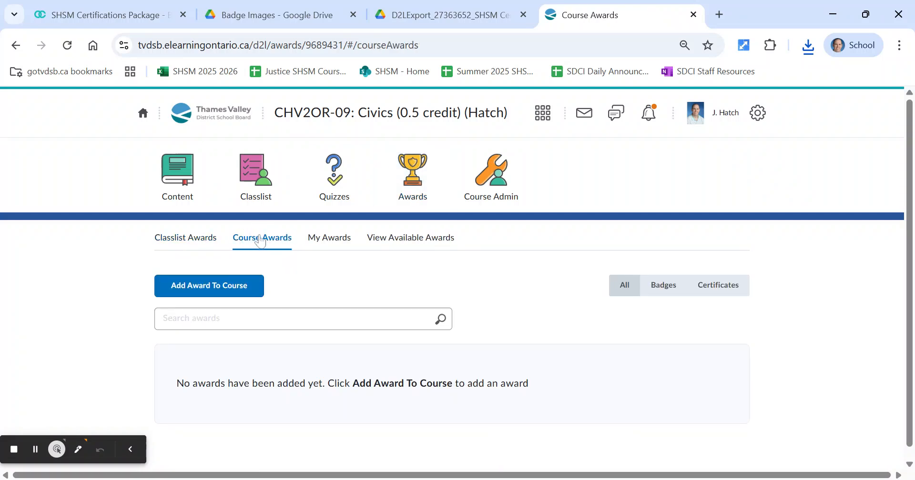
pyautogui.click(211, 287)
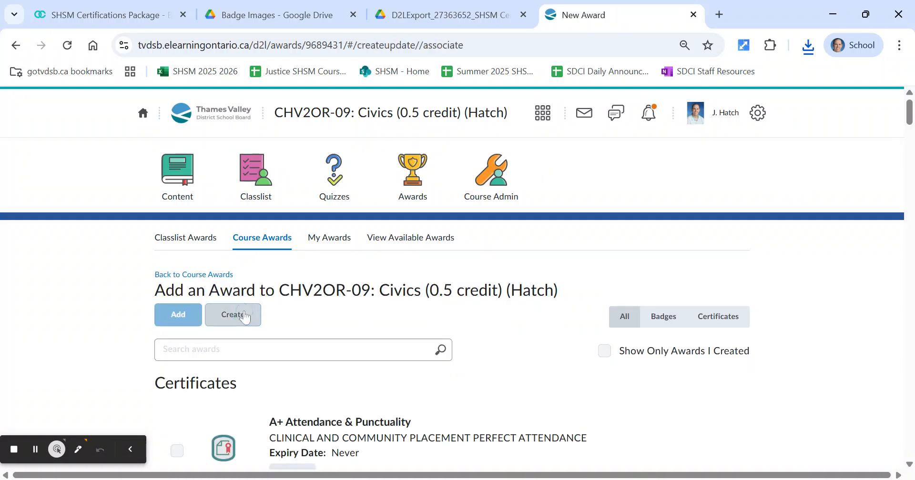
pyautogui.click(233, 314)
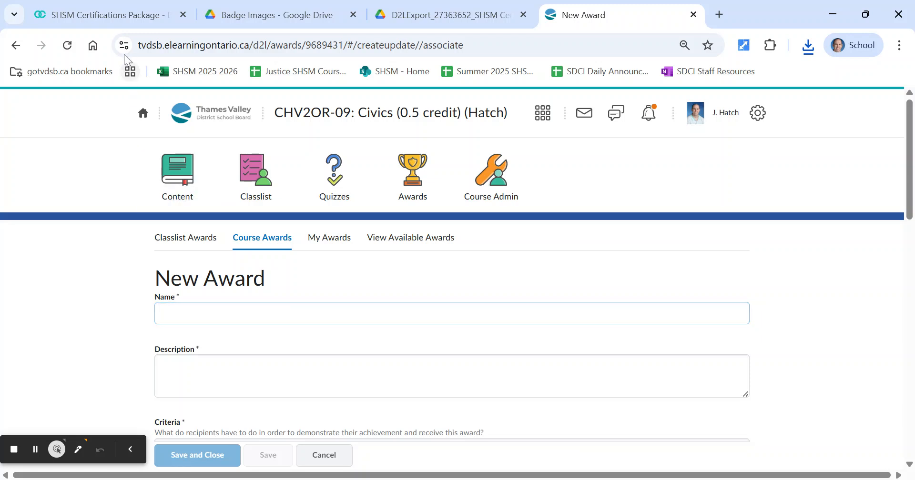
pyautogui.click(129, 14)
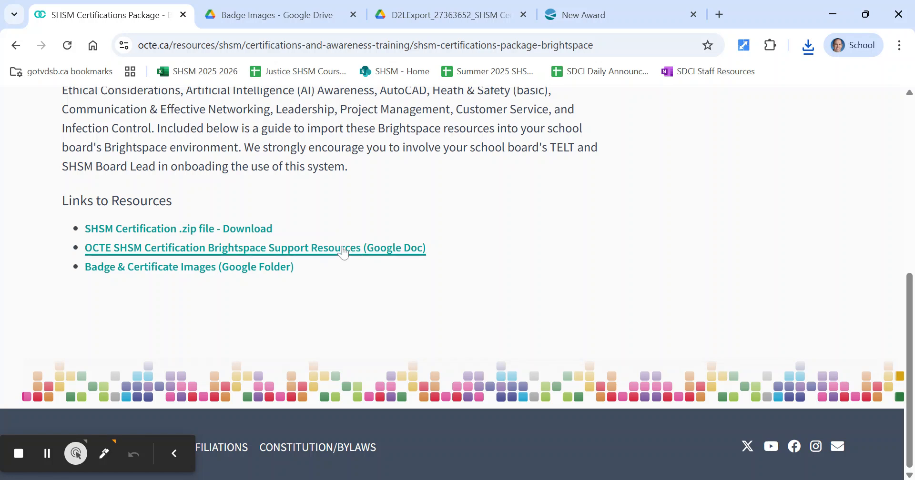
pyautogui.click(576, 22)
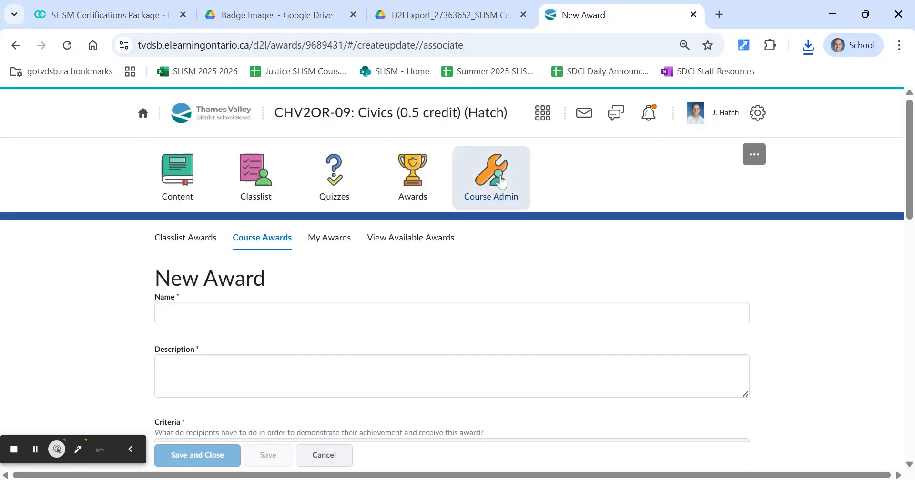
# Step: Name the new award "Ethical Considerations SHSM Certification"
pyautogui.scroll(-1, 310, 273)
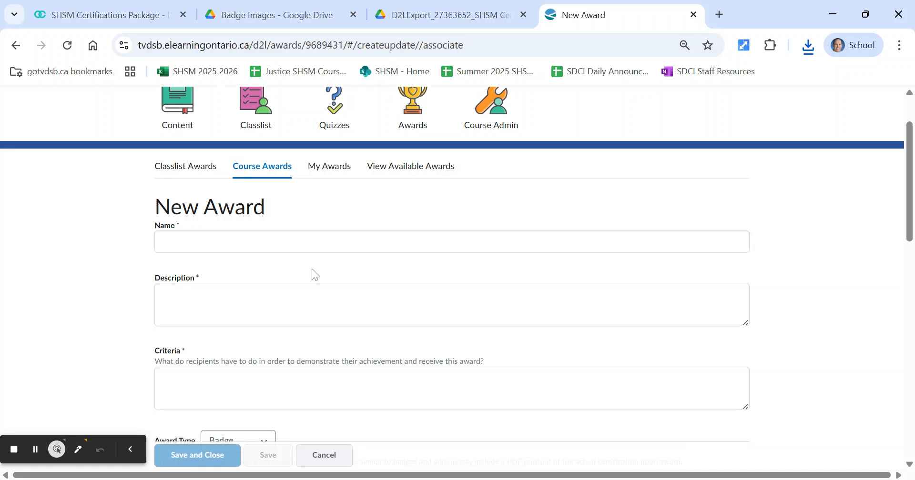
pyautogui.click(333, 246)
pyautogui.write('Eth')
pyautogui.click(345, 278)
pyautogui.click(349, 298)
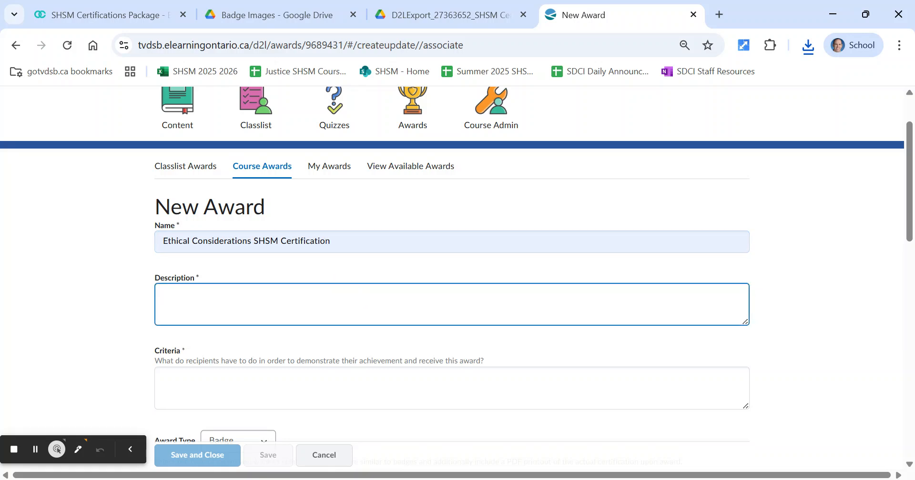
# Step: Enter description "Awarded to those who have completed the Ethical Considerations certification module and passed the associated quiz" and criteria "Score 80% or higher on the associated quiz"
pyautogui.write('Awarded to those wh')
pyautogui.write('o have ')
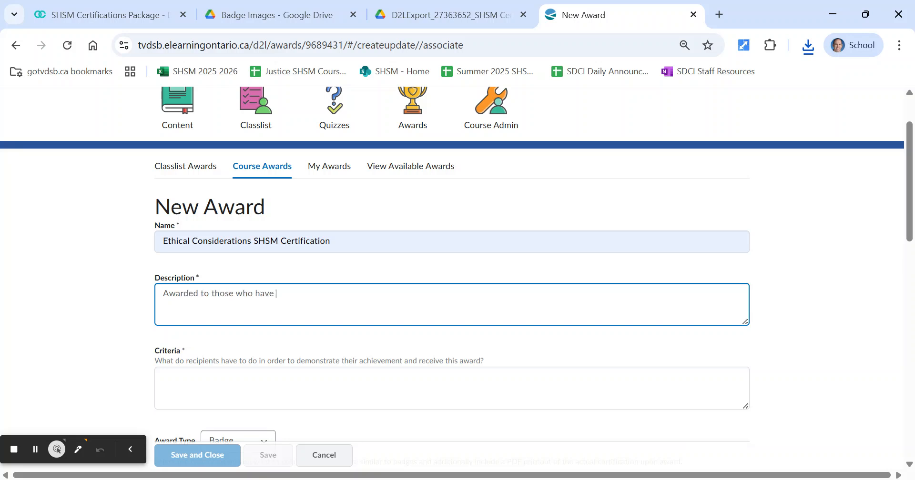
pyautogui.write('completed the Ethical Considerations ')
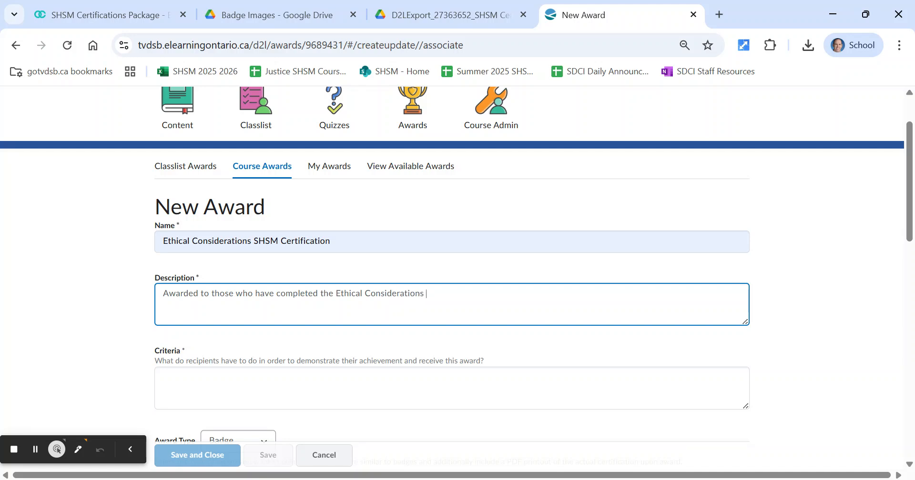
pyautogui.write('certification module and passed t')
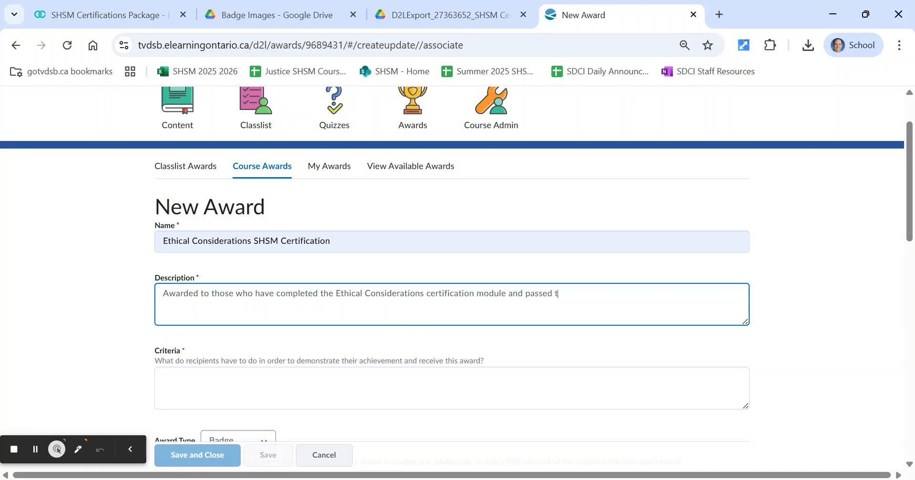
pyautogui.write('he associated quiz')
pyautogui.click(334, 381)
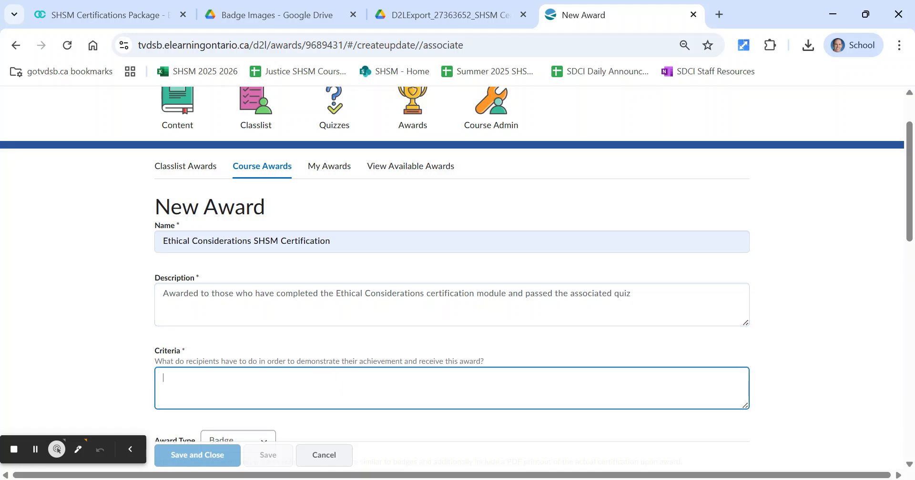
pyautogui.write('Score 80% or higher on the associated quiz')
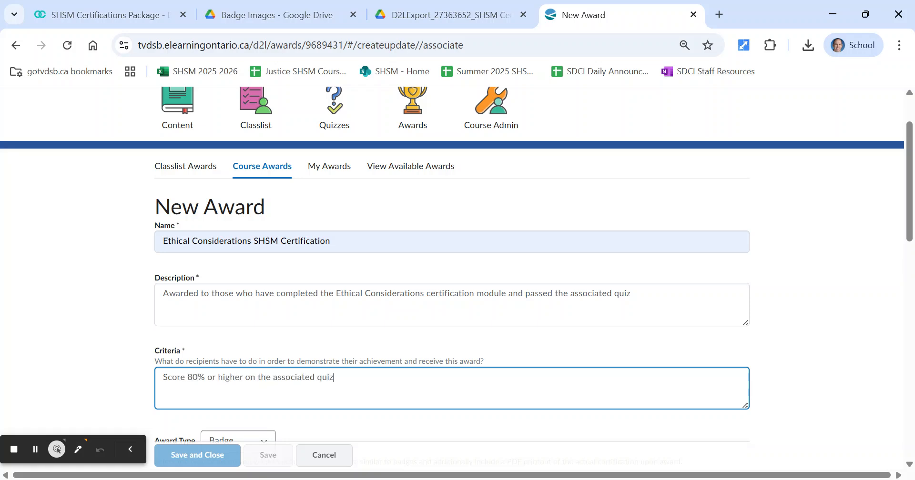
# Step: Upload the Ethical Considerations badge picture as the award image, keep the default issuer information, and save and close the badge award
pyautogui.scroll(-5, 258, 234)
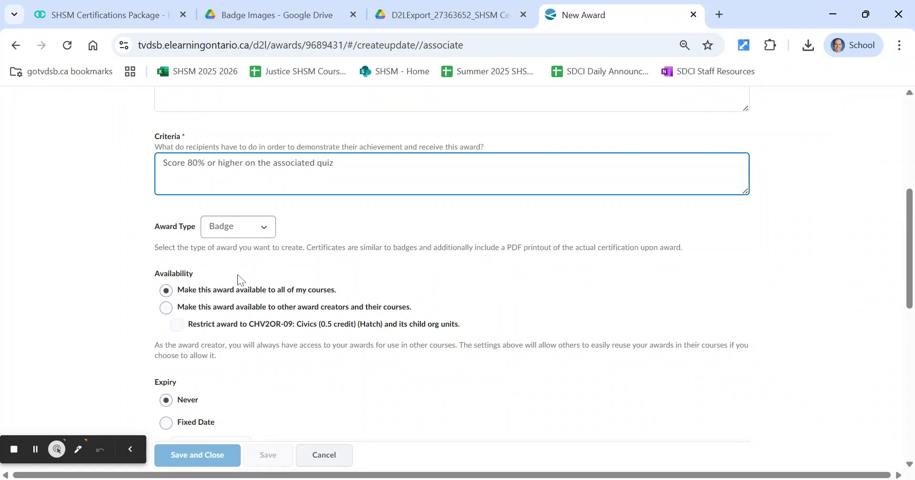
pyautogui.scroll(-7, 244, 396)
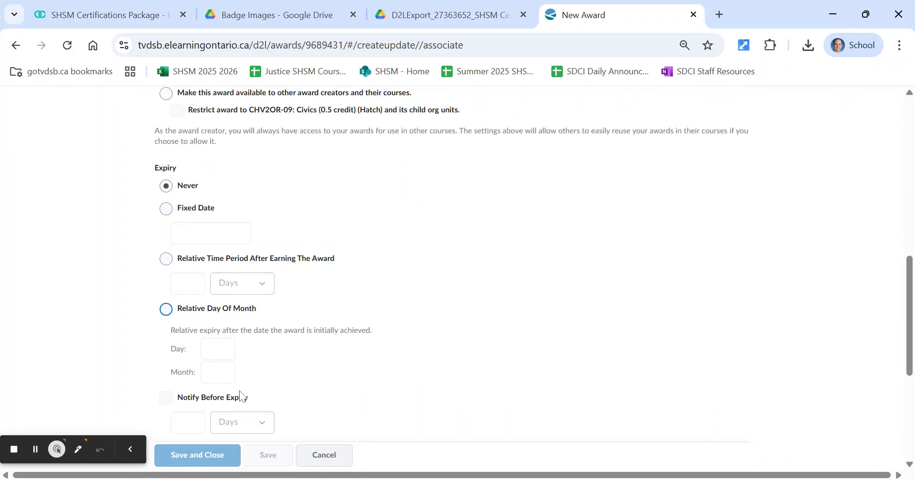
pyautogui.scroll(-2, 243, 396)
pyautogui.scroll(-1, 242, 396)
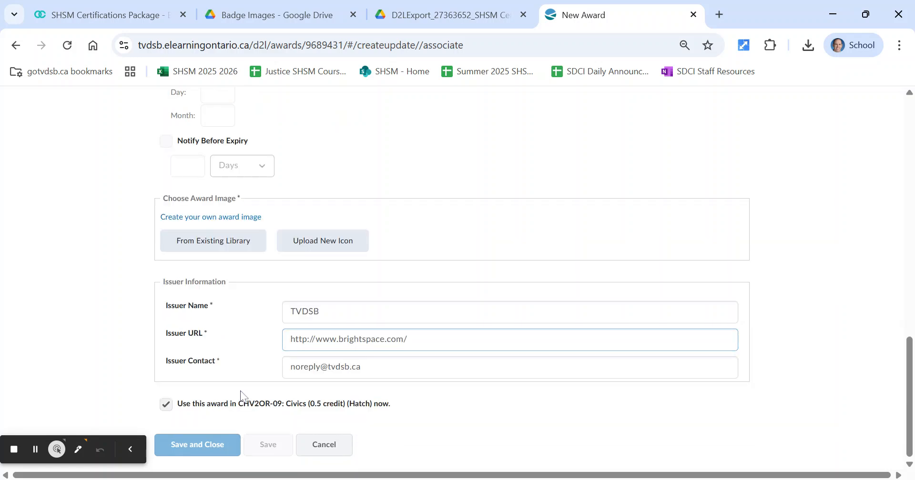
pyautogui.click(327, 255)
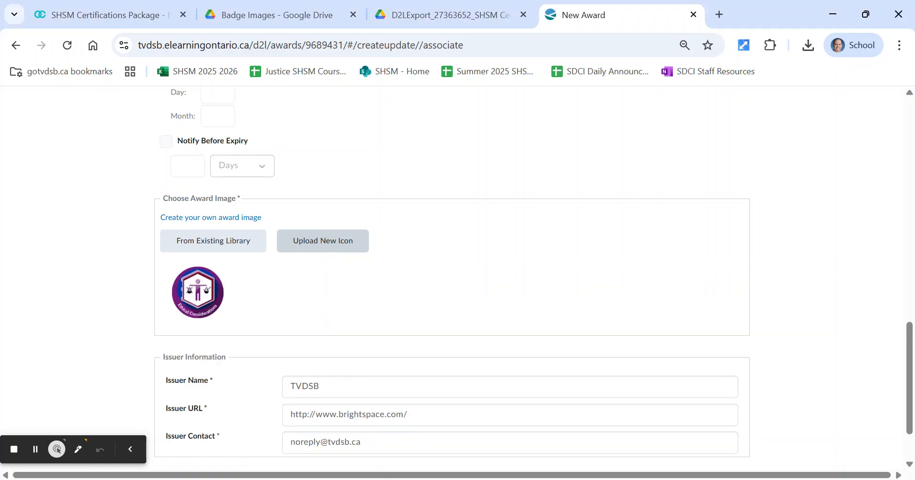
pyautogui.scroll(-2, 337, 313)
pyautogui.click(337, 312)
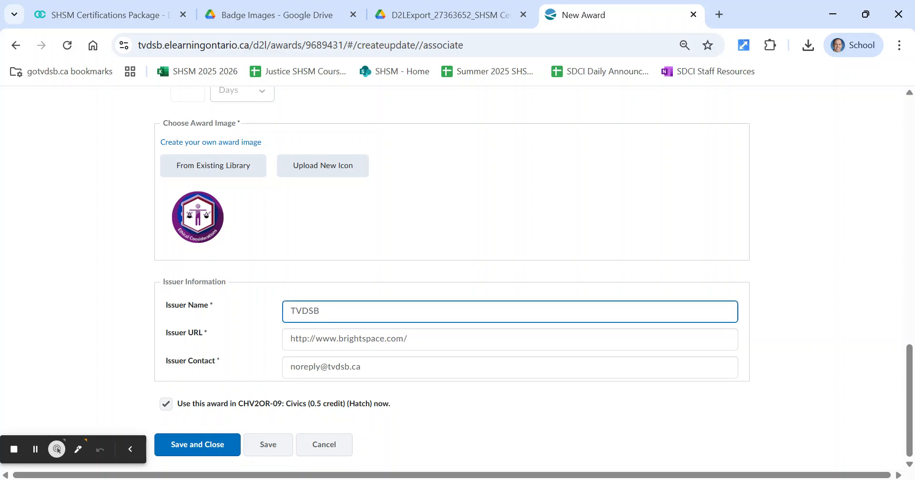
pyautogui.click(331, 287)
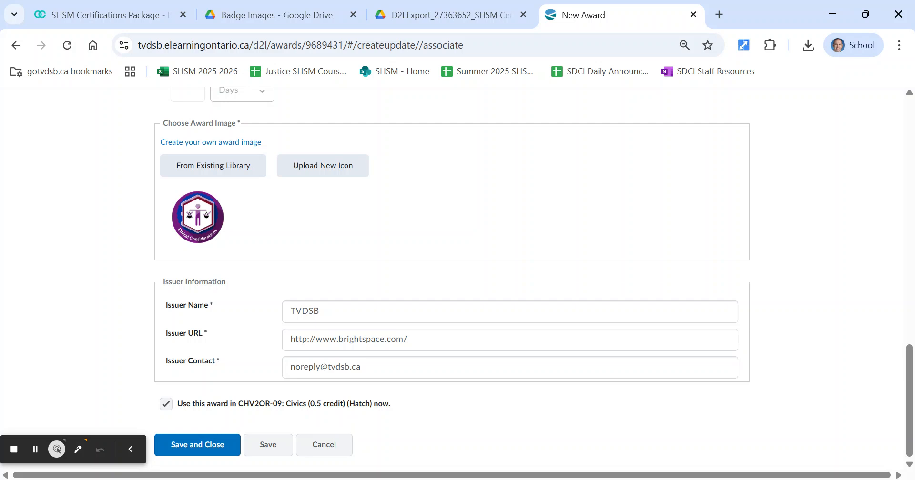
pyautogui.click(220, 447)
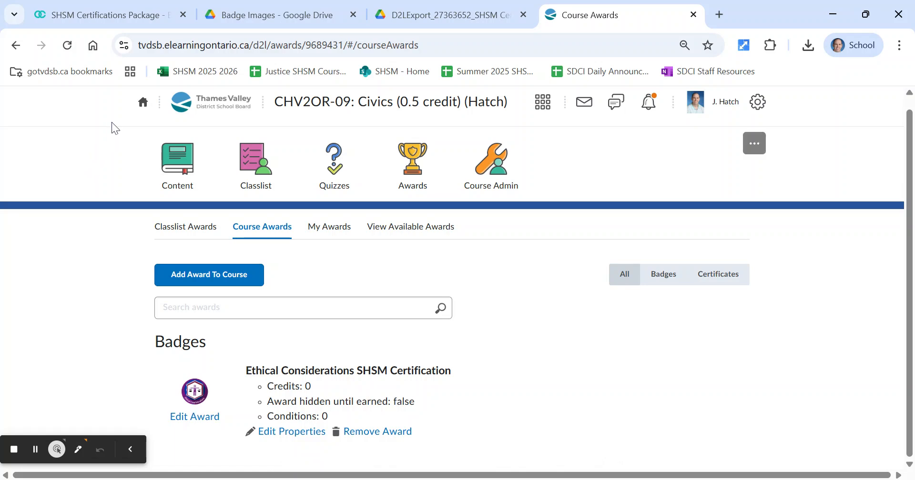
# Step: Check the OCTE SHSM certificate in the Google Drive Badge Images folder, return to Brightspace and start another new course award
pyautogui.click(249, 23)
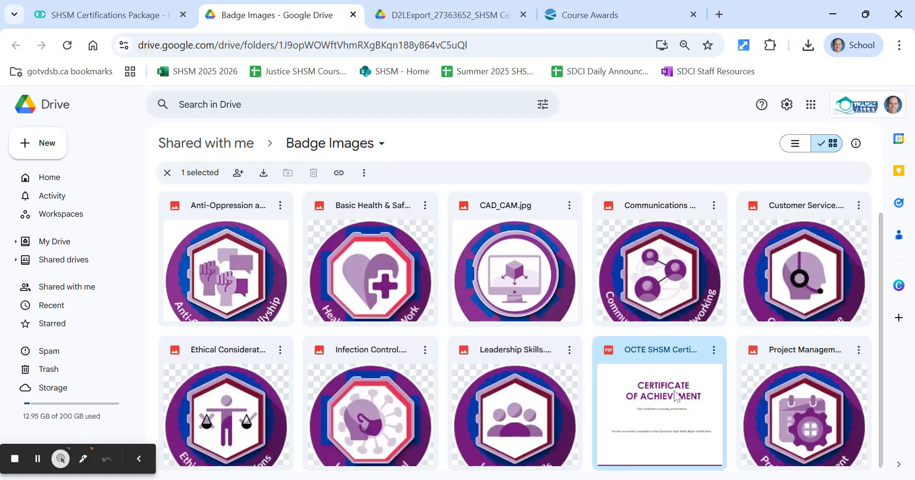
pyautogui.click(610, 14)
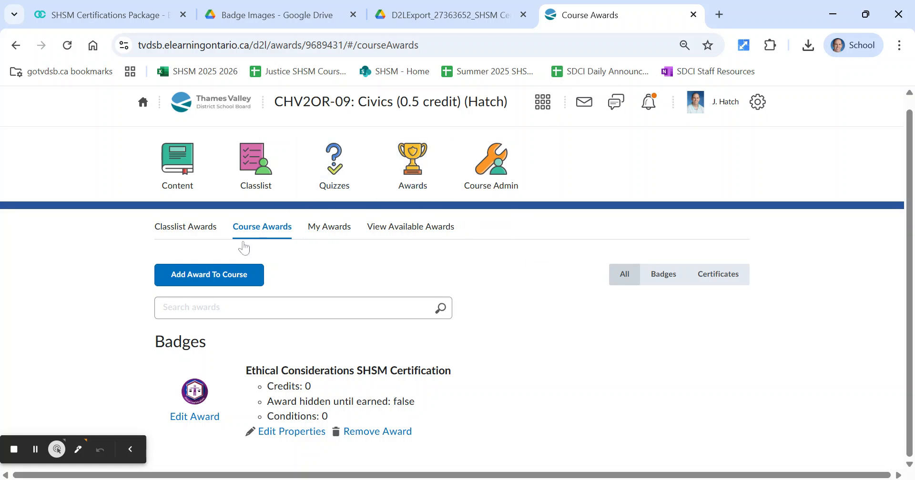
pyautogui.click(223, 284)
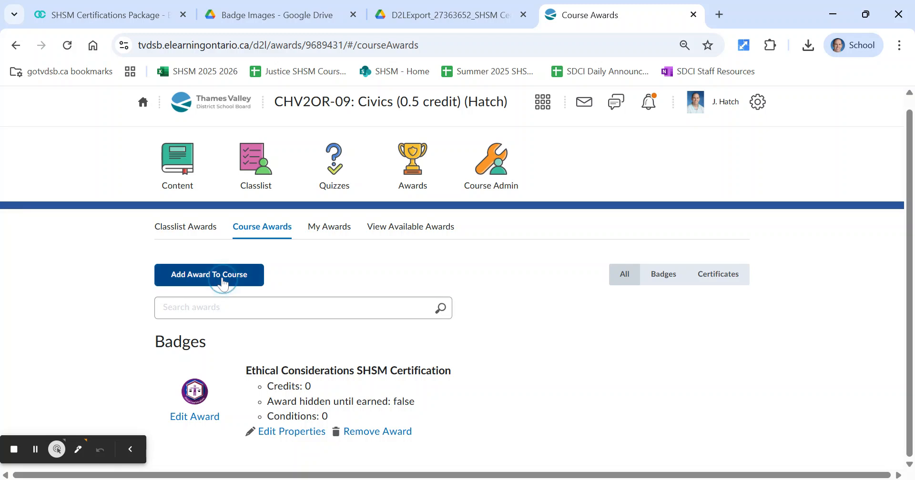
pyautogui.click(234, 305)
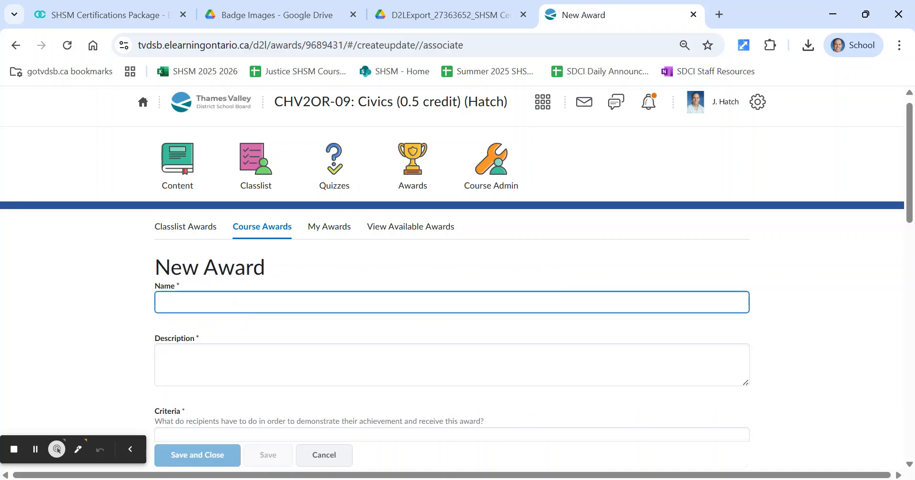
# Step: Name the second award "Ethical Considerations SHSM Certification" as well
pyautogui.scroll(-2, 458, 281)
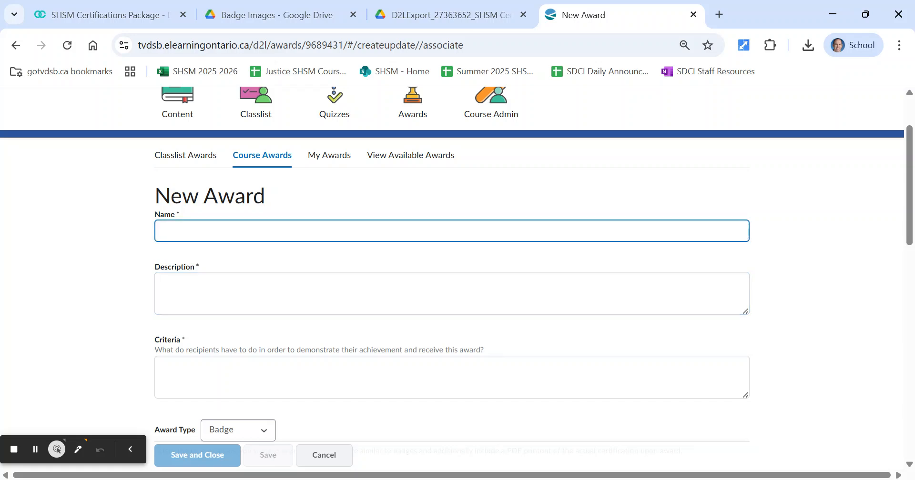
pyautogui.click(253, 235)
pyautogui.write('E')
pyautogui.click(264, 249)
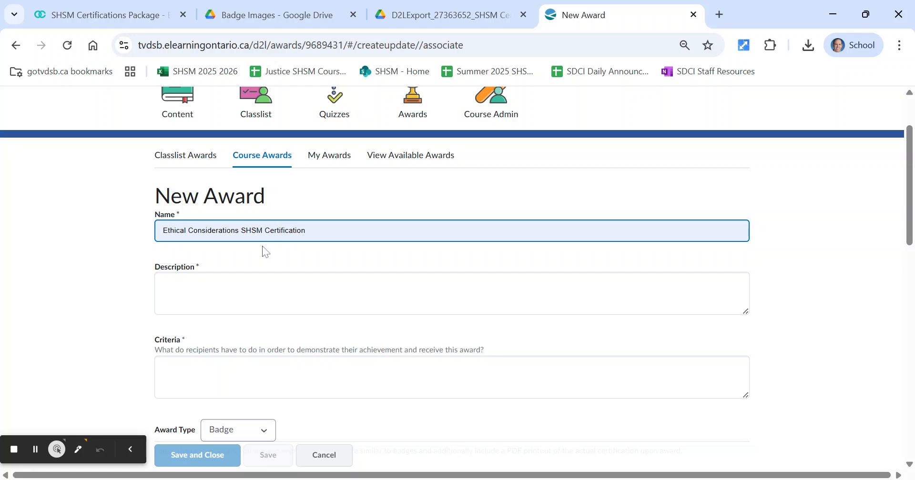
# Step: Describe the second award as "Awarded to those who have completed the Ethical Considerations certification module and passed the associated quiz"
pyautogui.click(280, 301)
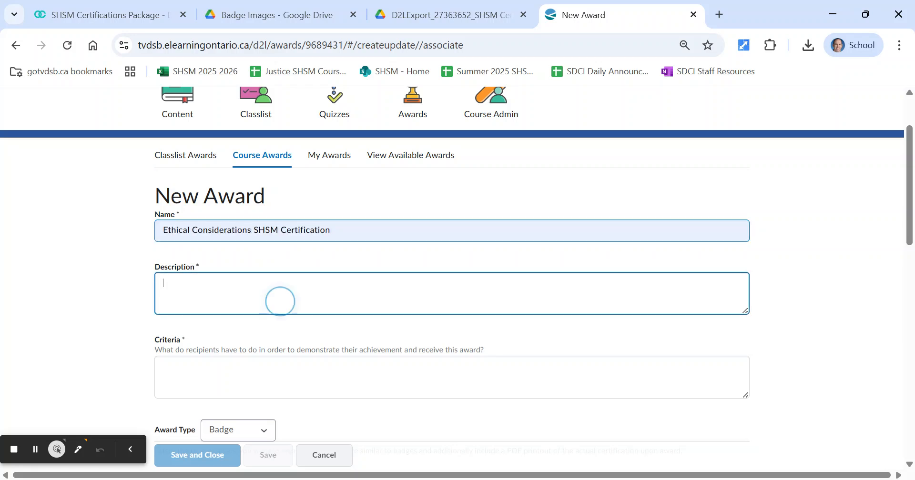
pyautogui.write('Awarded')
pyautogui.press('BackSpace')
pyautogui.press('BackSpace')
pyautogui.press('BackSpace')
pyautogui.write('ded to those ')
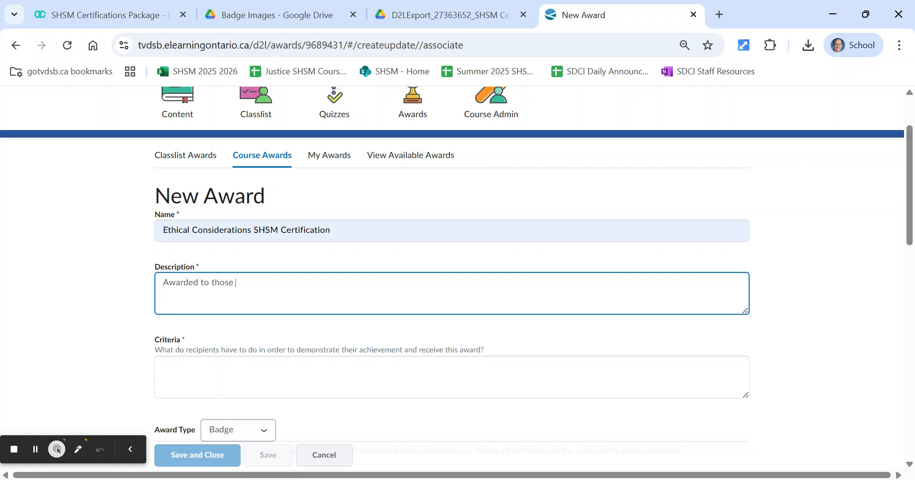
pyautogui.write('who haee completed the Ethical ')
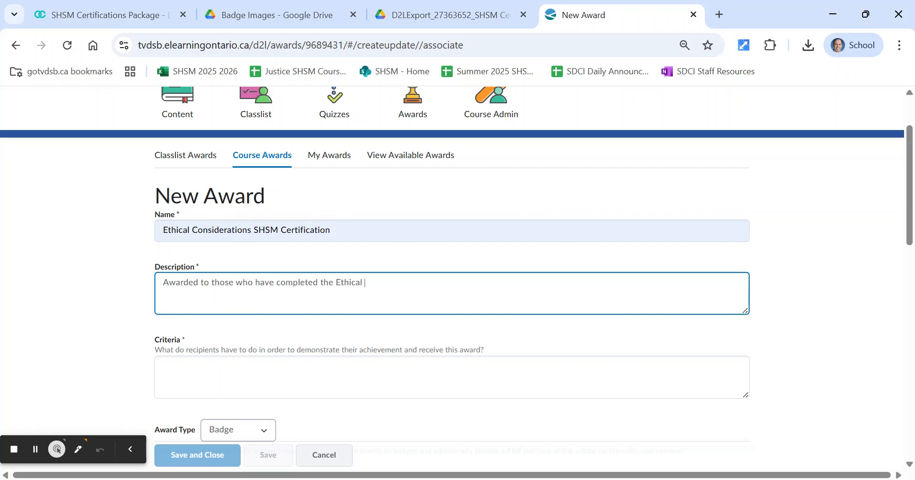
pyautogui.write('Considerations certification mod')
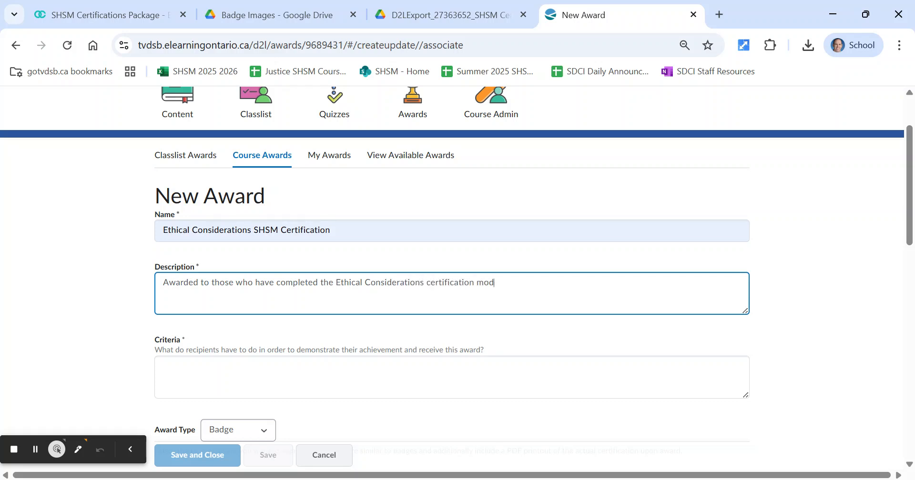
pyautogui.write('ule and passed the associated quiz')
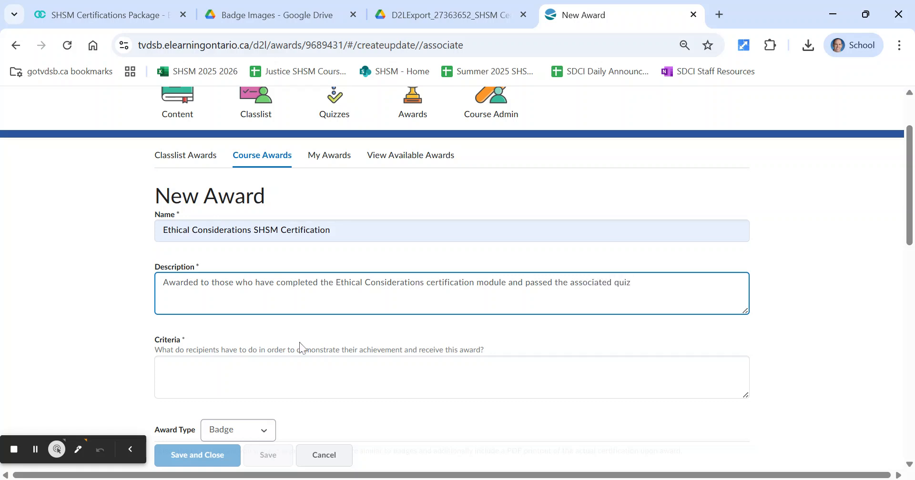
# Step: Set the second award's criteria to "Score 80% or higher on the associated quiz" and its award type to Certificate
pyautogui.click(293, 369)
pyautogui.write('Score 80% or higher on')
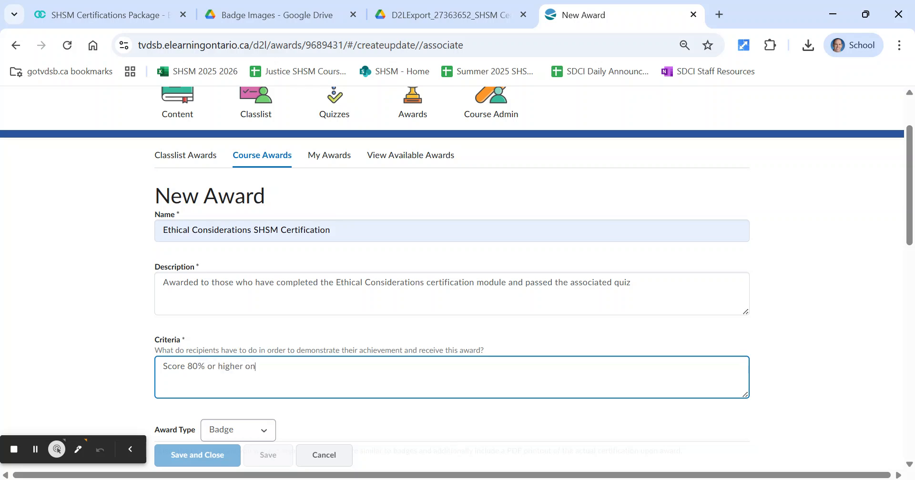
pyautogui.write(' the associated quiz')
pyautogui.scroll(-3, 293, 355)
pyautogui.press('Tab')
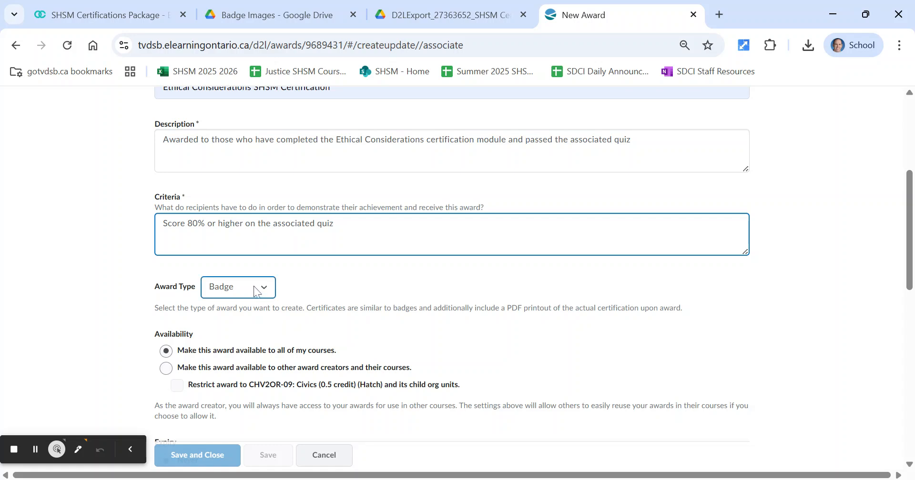
pyautogui.press('Down')
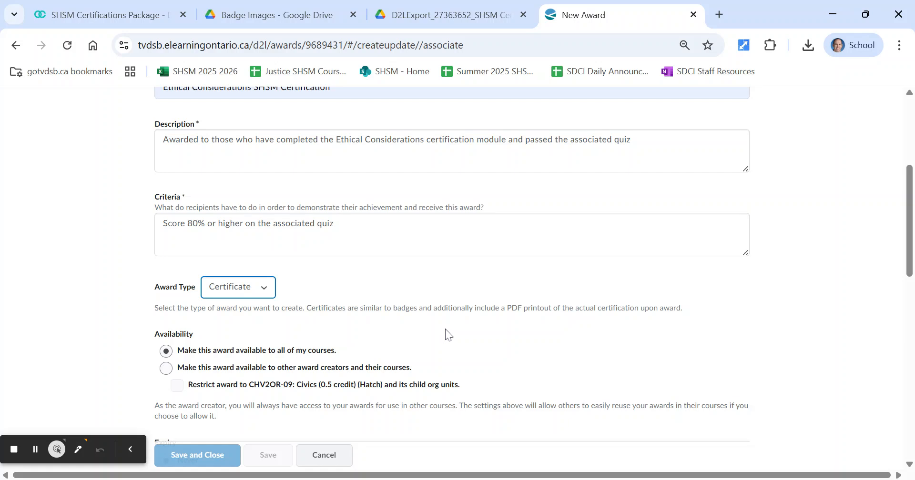
# Step: Upload the Ethical Considerations badge icon as the certificate award's image
pyautogui.scroll(-1, 437, 322)
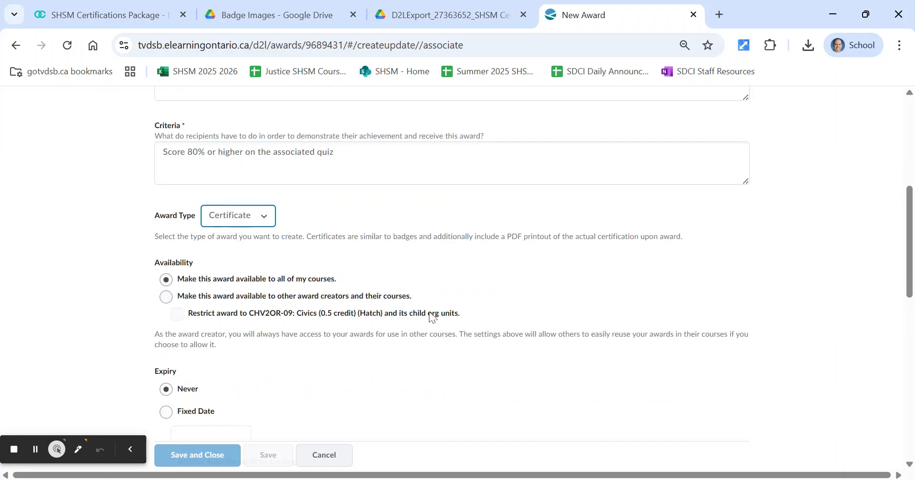
pyautogui.scroll(-1, 431, 287)
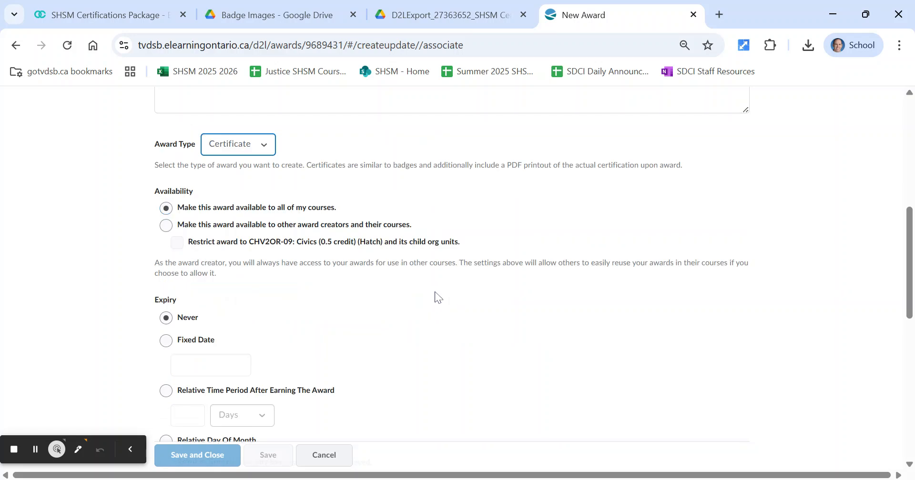
pyautogui.scroll(-1, 437, 296)
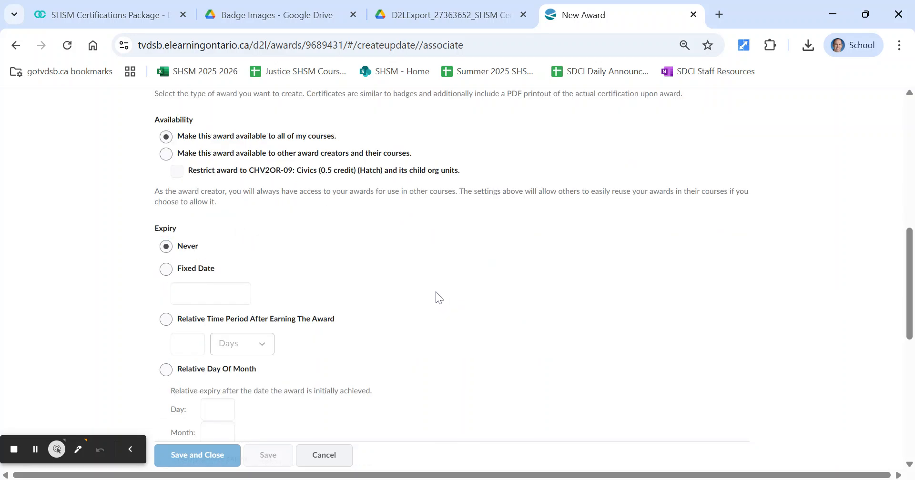
pyautogui.scroll(-4, 437, 297)
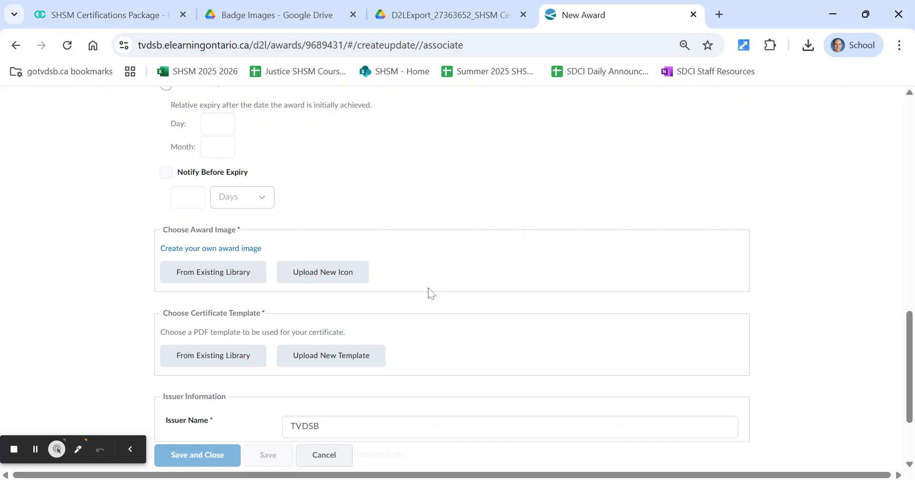
pyautogui.click(359, 274)
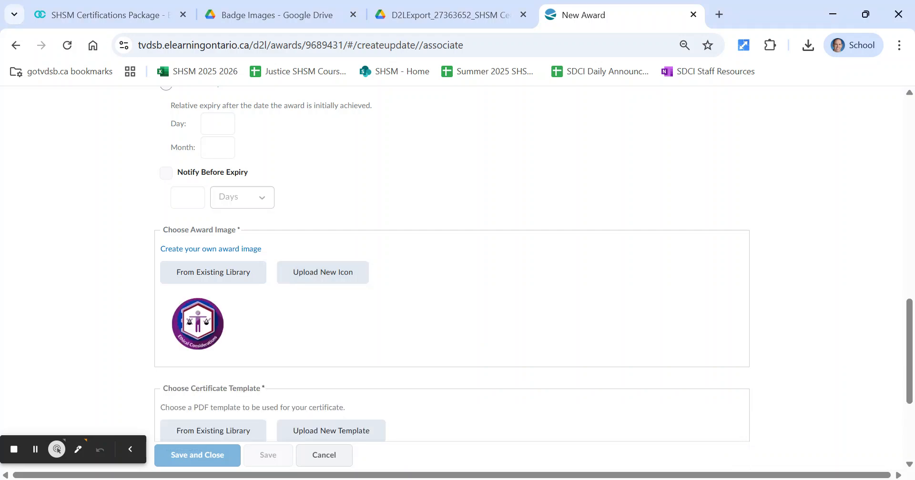
# Step: Upload "OCTE SHSM Certificate - with Replace Strings for BS.pdf" as the certificate template, then save and close the award
pyautogui.scroll(-3, 388, 327)
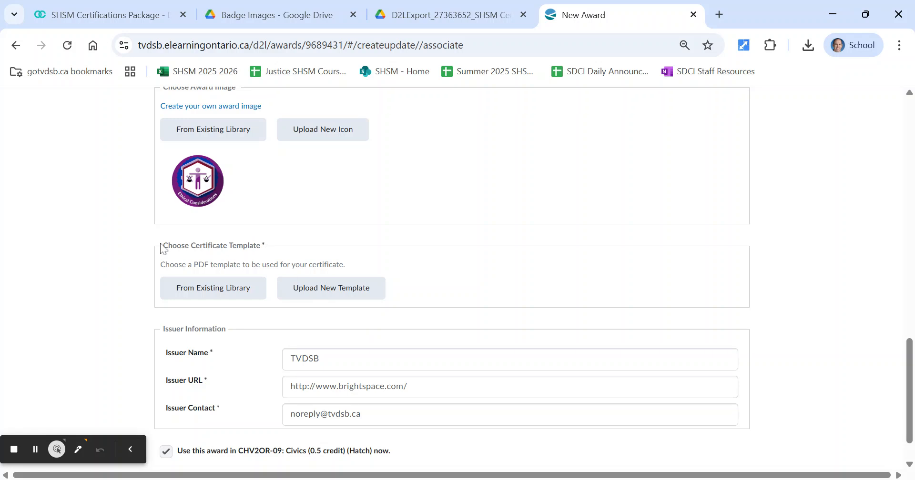
pyautogui.click(325, 301)
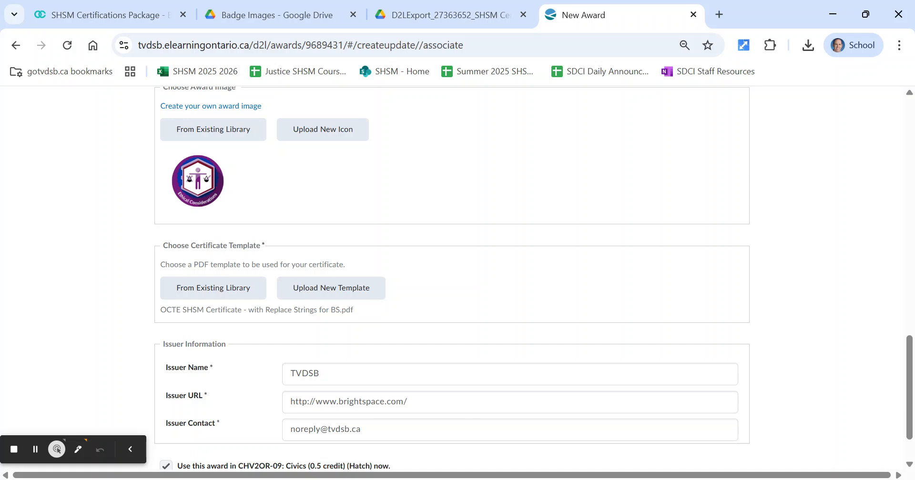
pyautogui.scroll(-2, 358, 327)
pyautogui.click(363, 315)
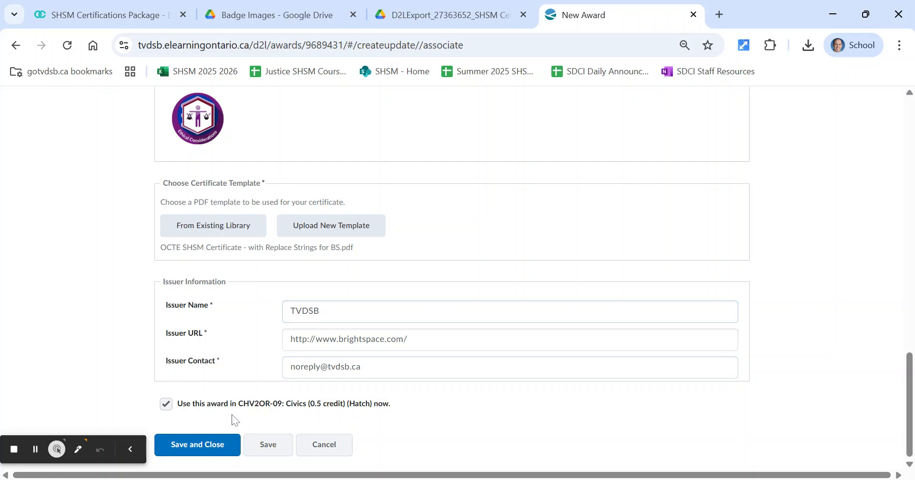
pyautogui.click(221, 446)
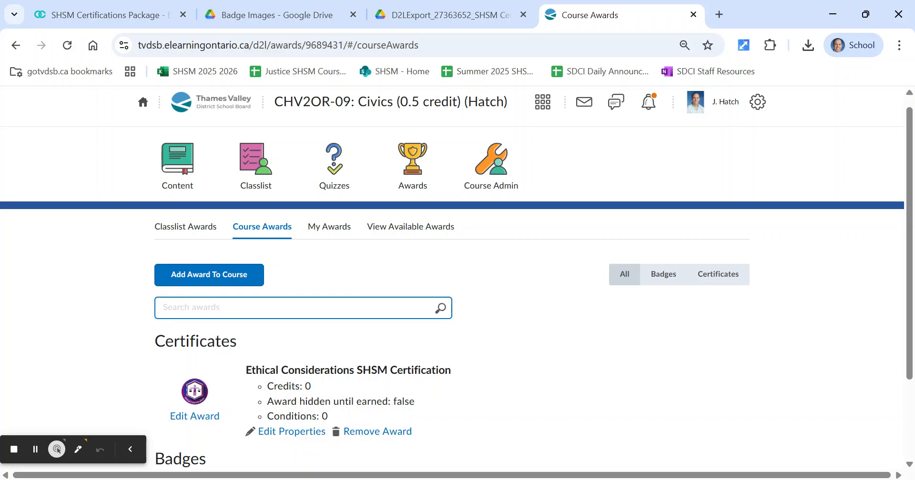
# Step: Edit the properties of the Ethical Considerations SHSM Certification certificate and set its credits to 1
pyautogui.scroll(-2, 328, 309)
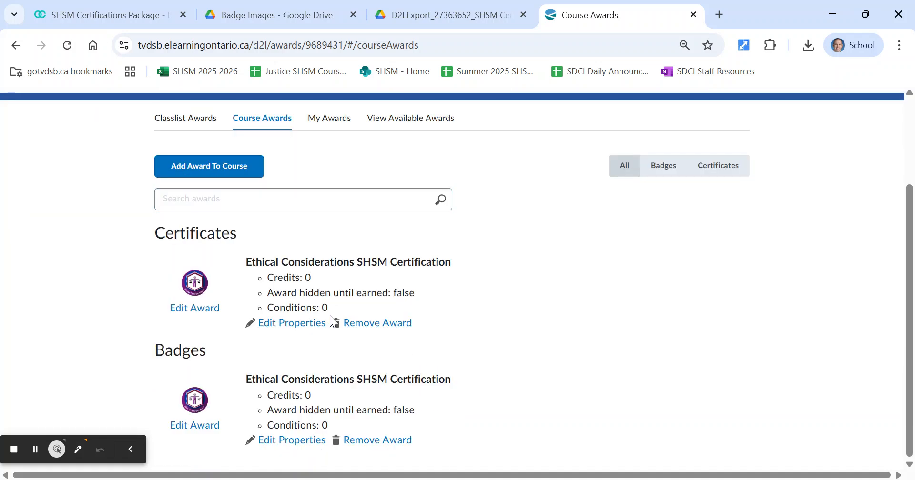
pyautogui.click(304, 332)
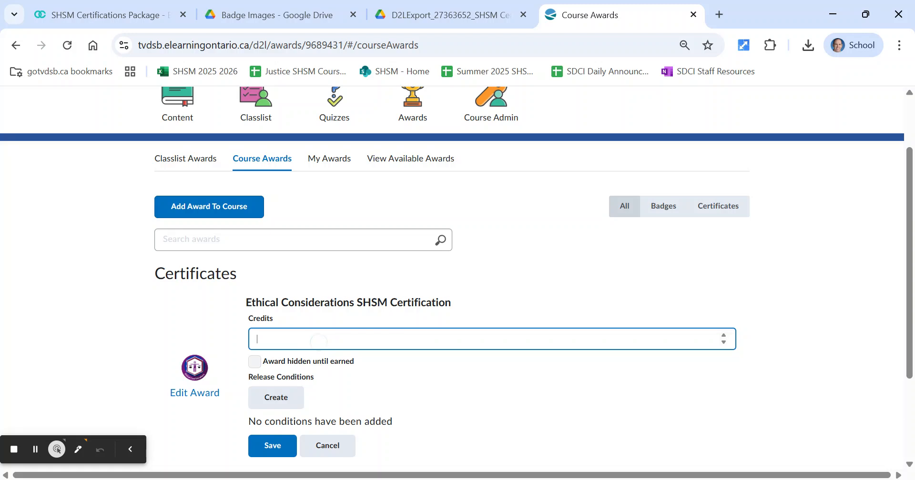
pyautogui.write('1')
pyautogui.click(507, 290)
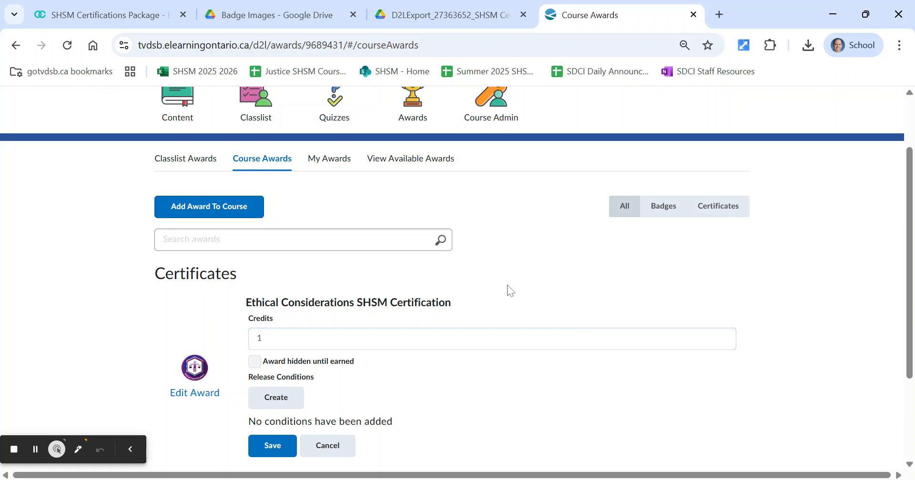
# Step: Start a release condition for the certificate based on "Score on a quiz", using the Ethical Considerations Certification Quiz
pyautogui.scroll(-2, 509, 291)
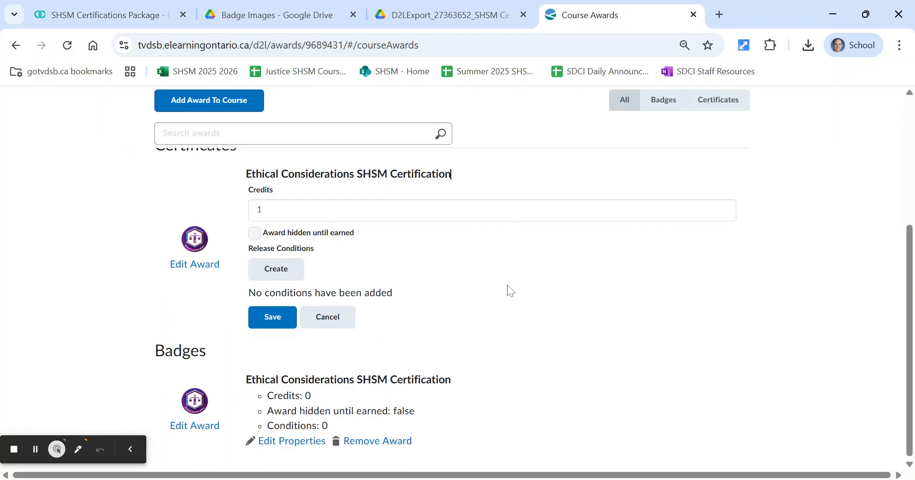
pyautogui.click(279, 272)
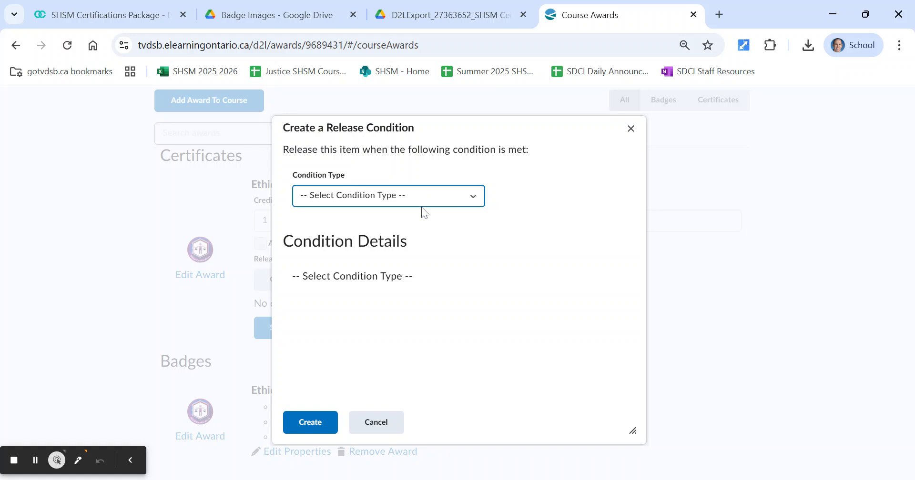
pyautogui.click(338, 196)
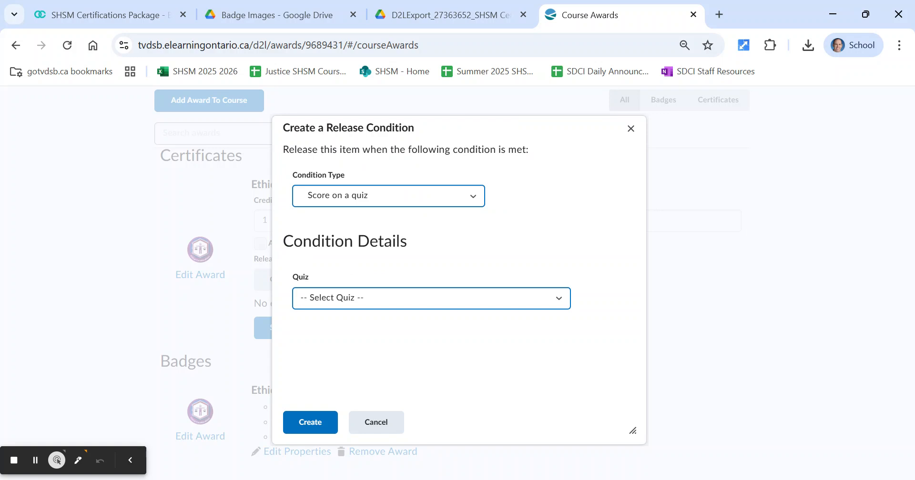
pyautogui.click(427, 301)
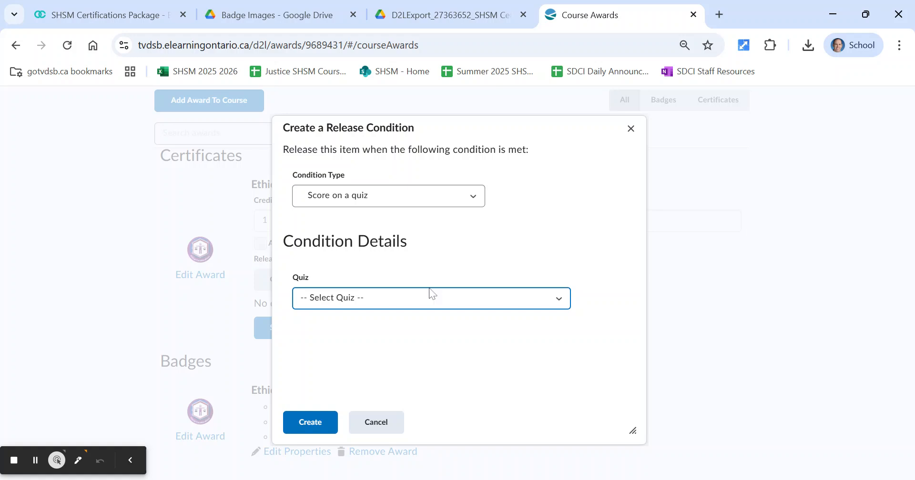
pyautogui.click(427, 215)
# Step: Require a quiz grade >= 80% in the certificate's release condition, create it and save the certificate's properties
pyautogui.scroll(-1, 442, 228)
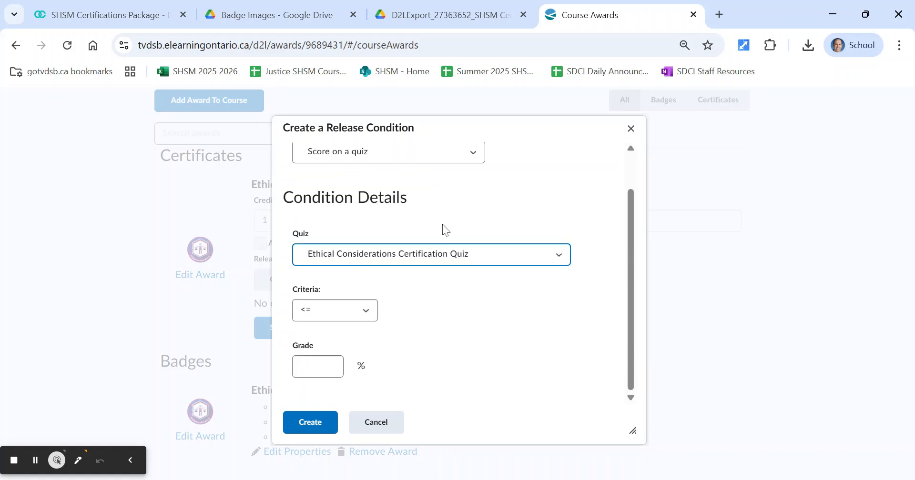
pyautogui.click(365, 310)
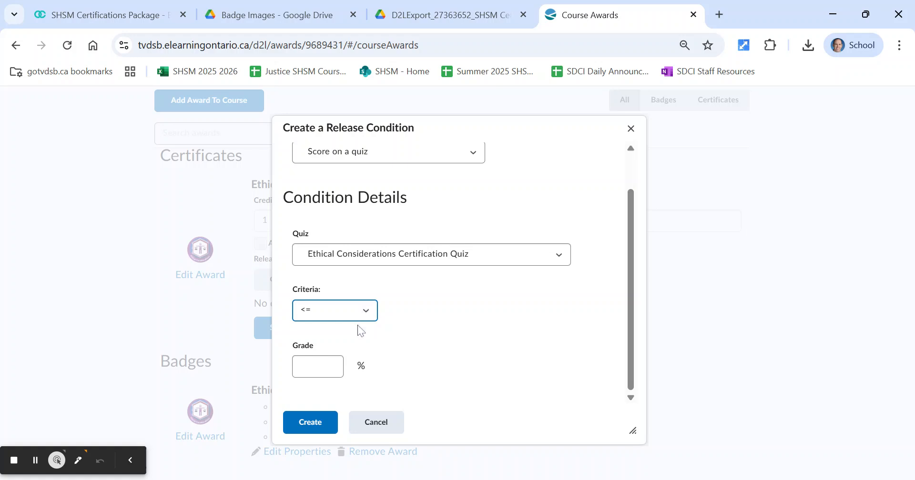
pyautogui.click(347, 367)
pyautogui.click(334, 367)
pyautogui.write('80')
pyautogui.click(514, 388)
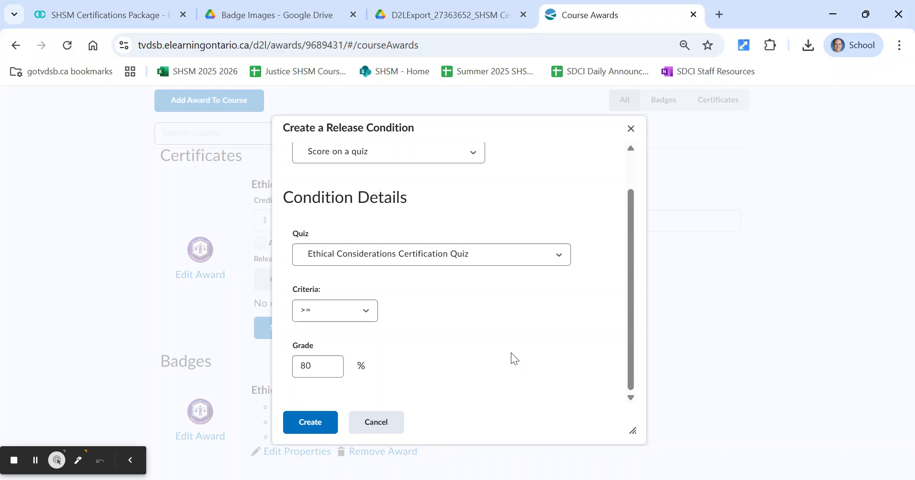
pyautogui.click(310, 426)
pyautogui.click(280, 330)
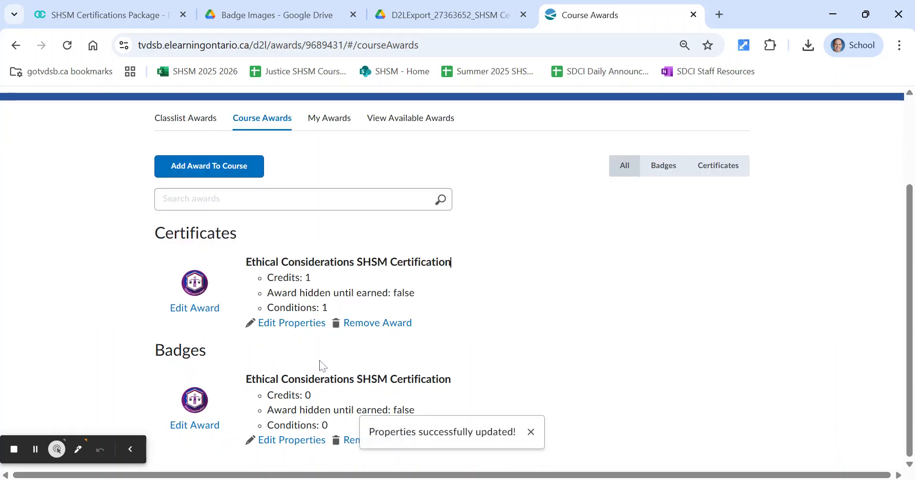
# Step: Edit the properties of the Ethical Considerations SHSM Certification badge and set its credits to 1
pyautogui.click(307, 441)
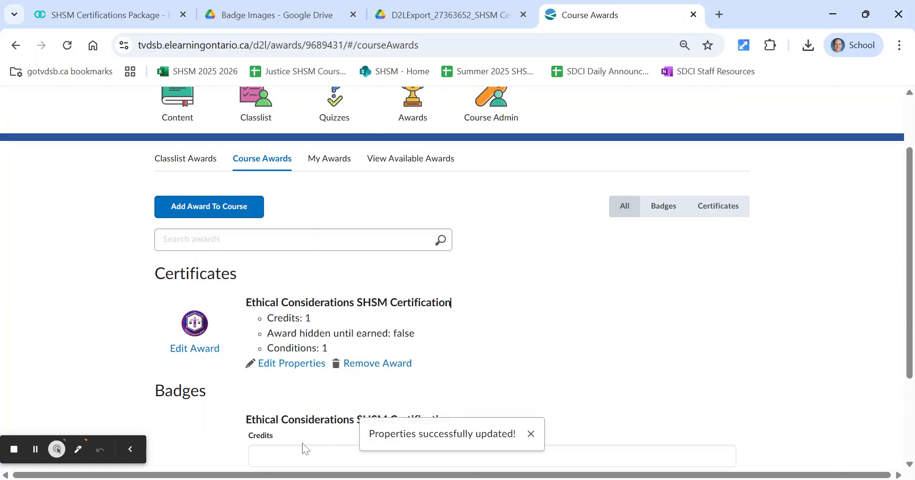
pyautogui.write('1')
pyautogui.click(315, 366)
# Step: Start a release condition for the badge based on "Score on a quiz", using the Ethical Considerations Certification Quiz
pyautogui.click(286, 386)
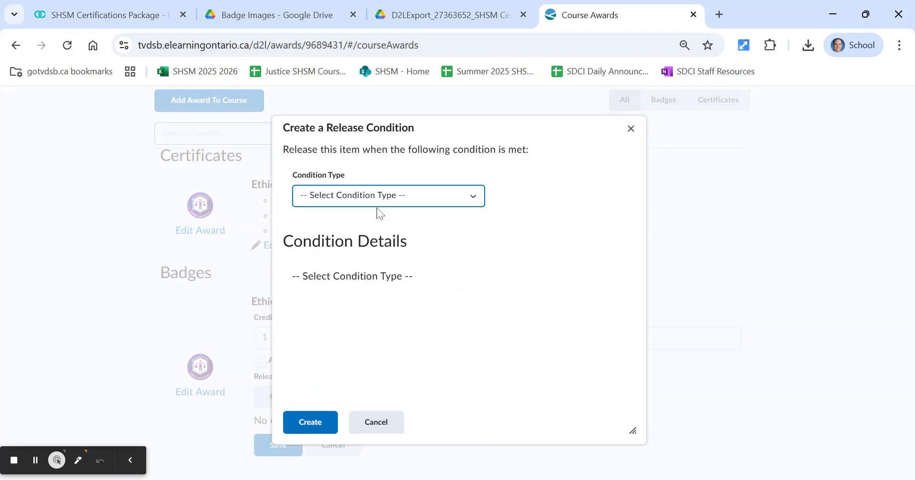
pyautogui.click(399, 300)
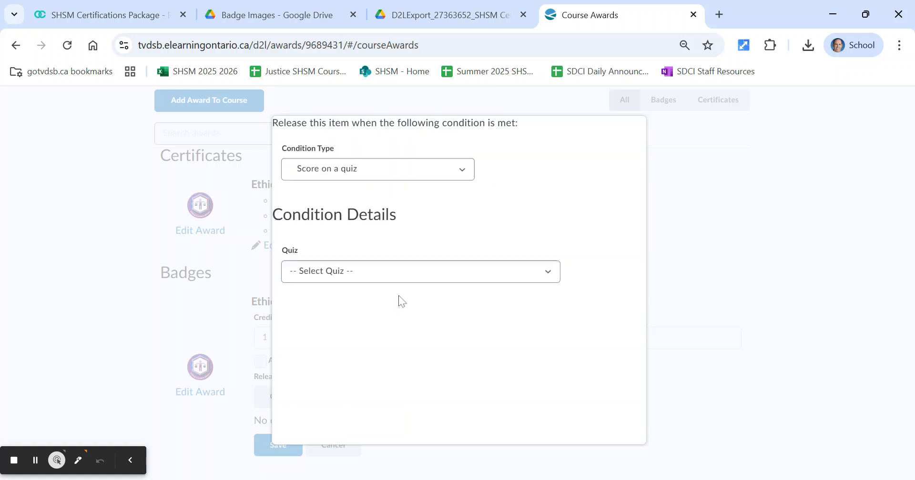
pyautogui.click(399, 300)
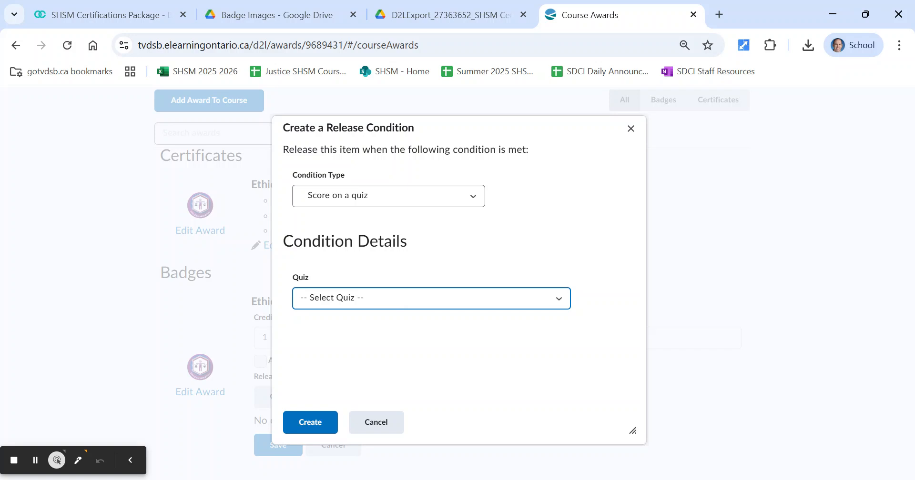
pyautogui.click(408, 291)
# Step: Require a quiz grade >= 80% in the badge's release condition, create it and save the badge's properties
pyautogui.scroll(-1, 408, 301)
pyautogui.click(370, 309)
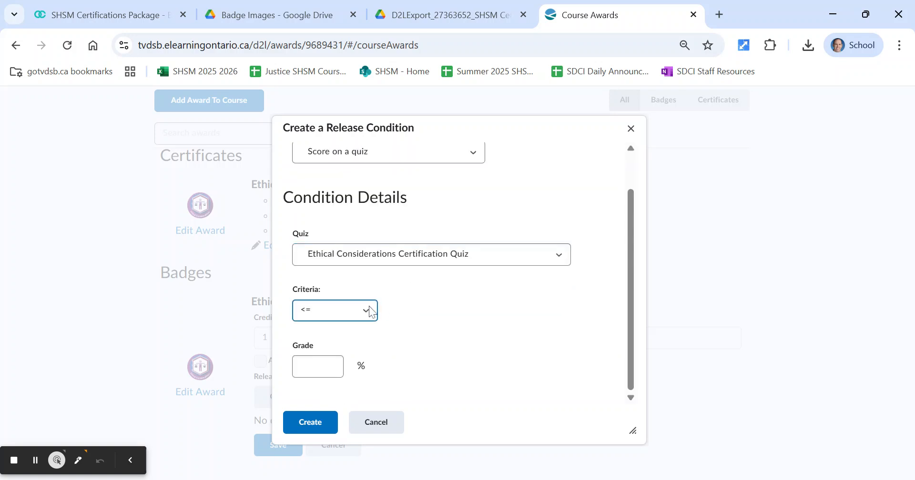
pyautogui.click(343, 372)
pyautogui.click(329, 369)
pyautogui.write('80')
pyautogui.click(312, 423)
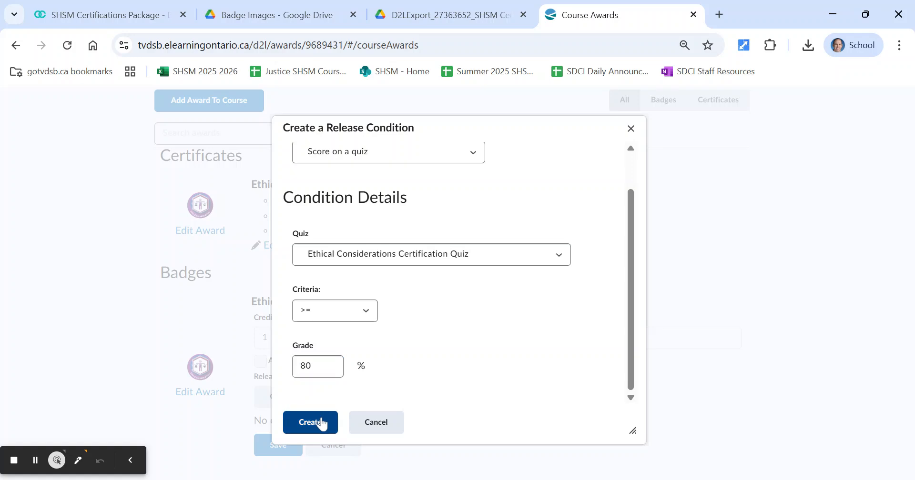
pyautogui.click(273, 445)
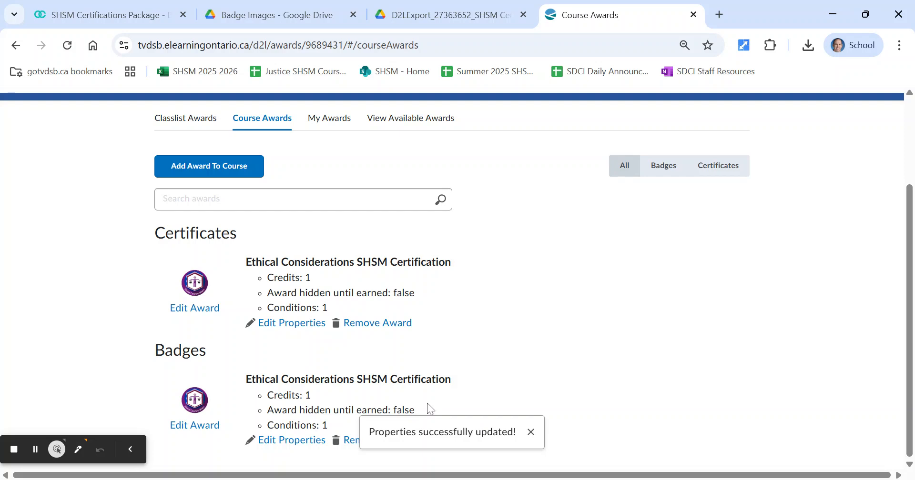
# Step: Open the course's quizzes and look through the list of imported certification quizzes
pyautogui.scroll(3, 468, 381)
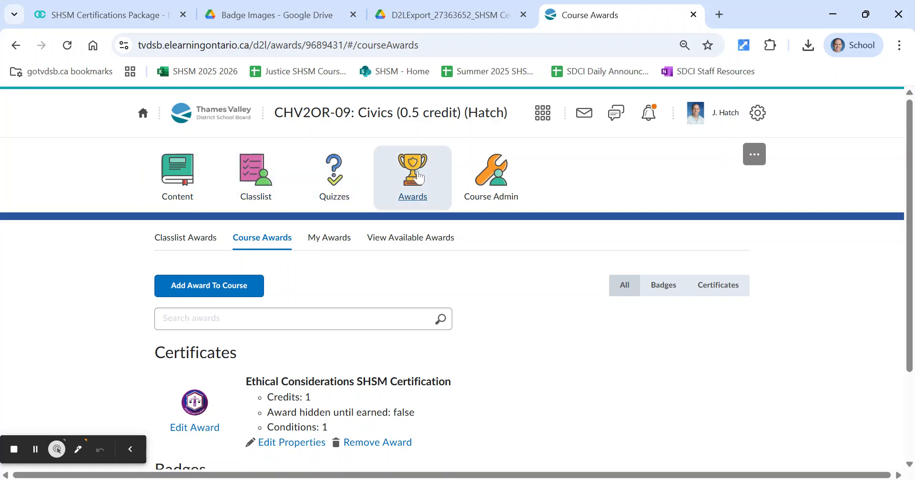
pyautogui.click(350, 172)
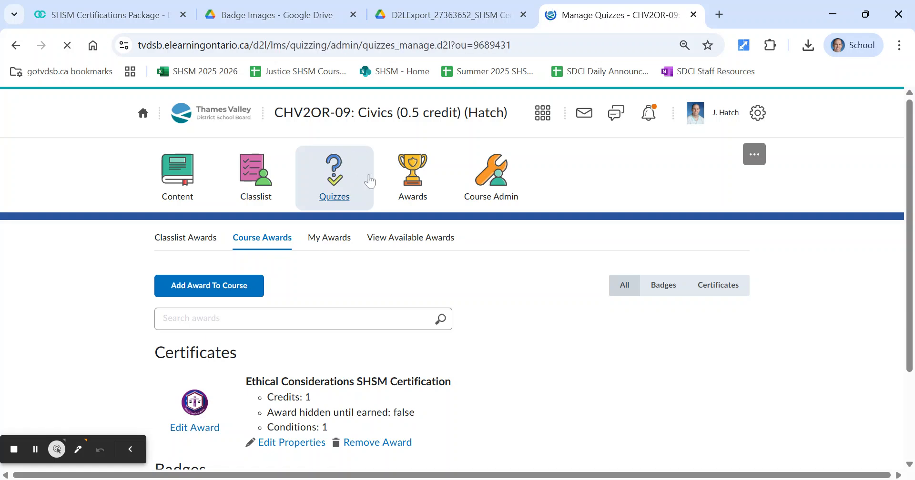
pyautogui.scroll(-5, 439, 242)
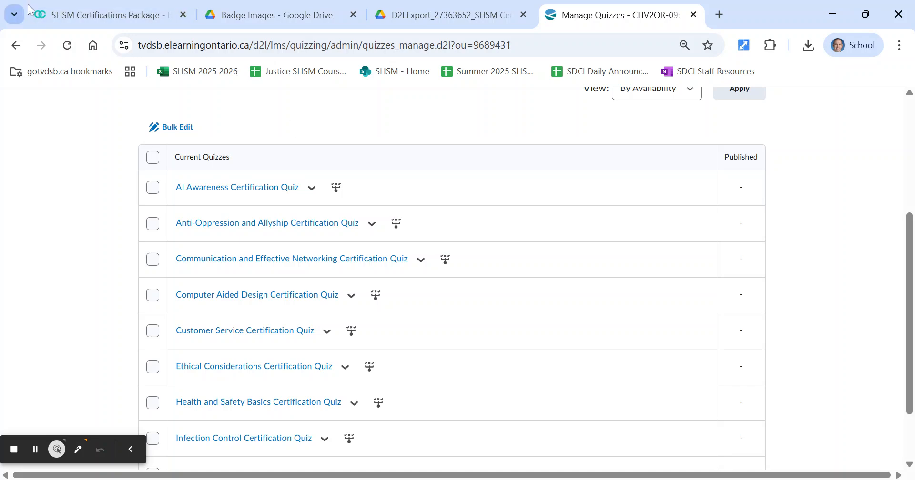
# Step: Return to the OCTE SHSM Certifications Package page and review its description and resource links
pyautogui.click(110, 14)
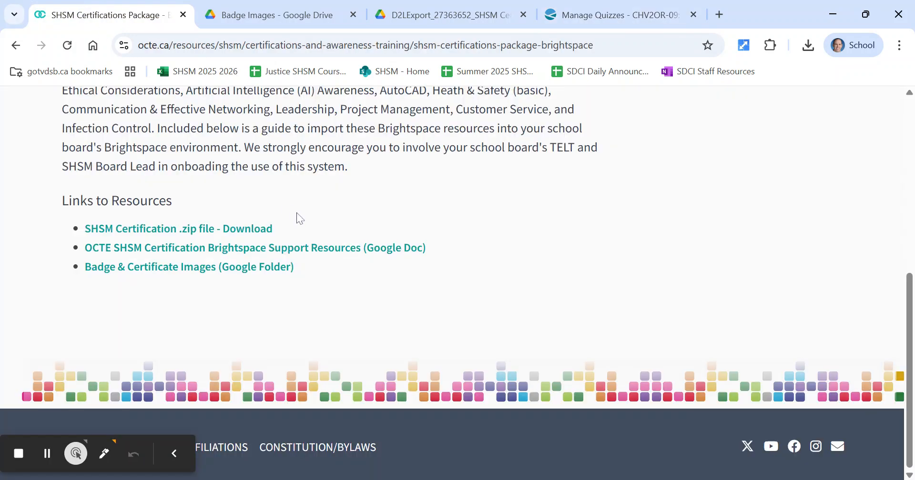
pyautogui.scroll(7, 297, 218)
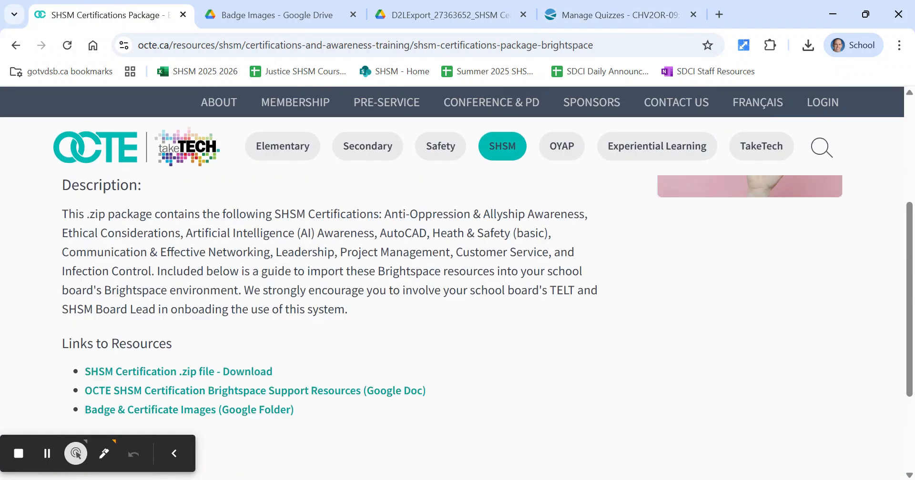